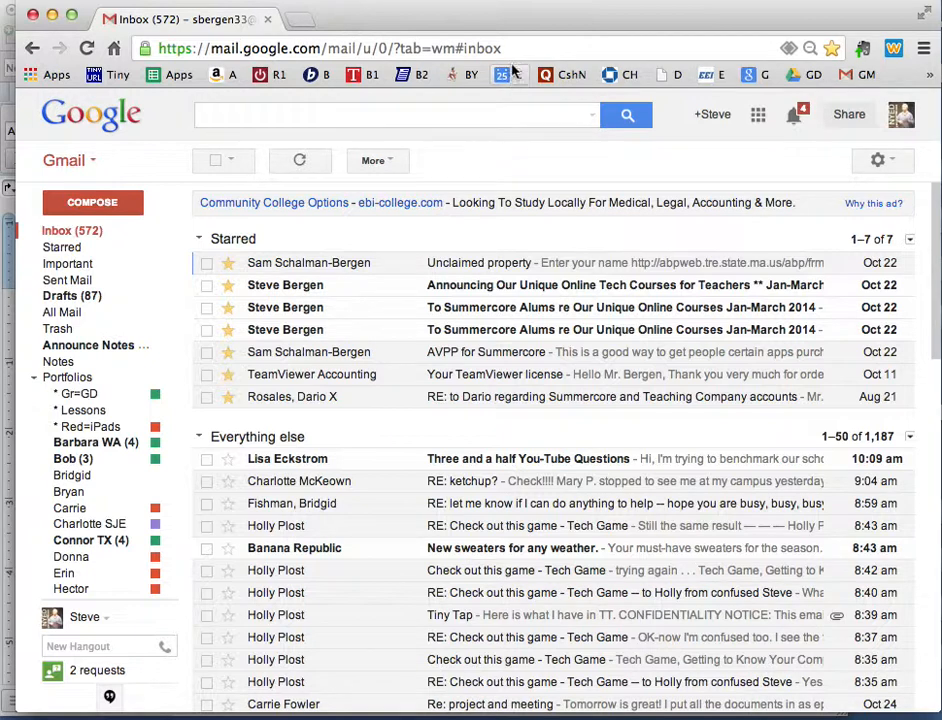
Go to sites.google.com and start creating a new site.
{"action": "type", "text": "sites.google.com"}
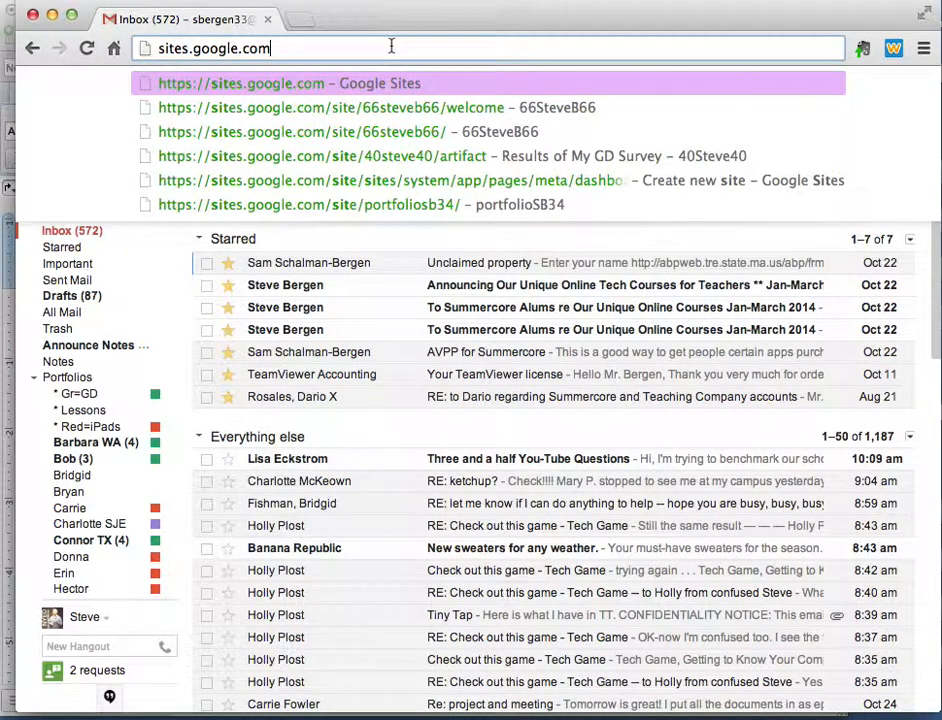
{"action": "key", "text": "Return"}
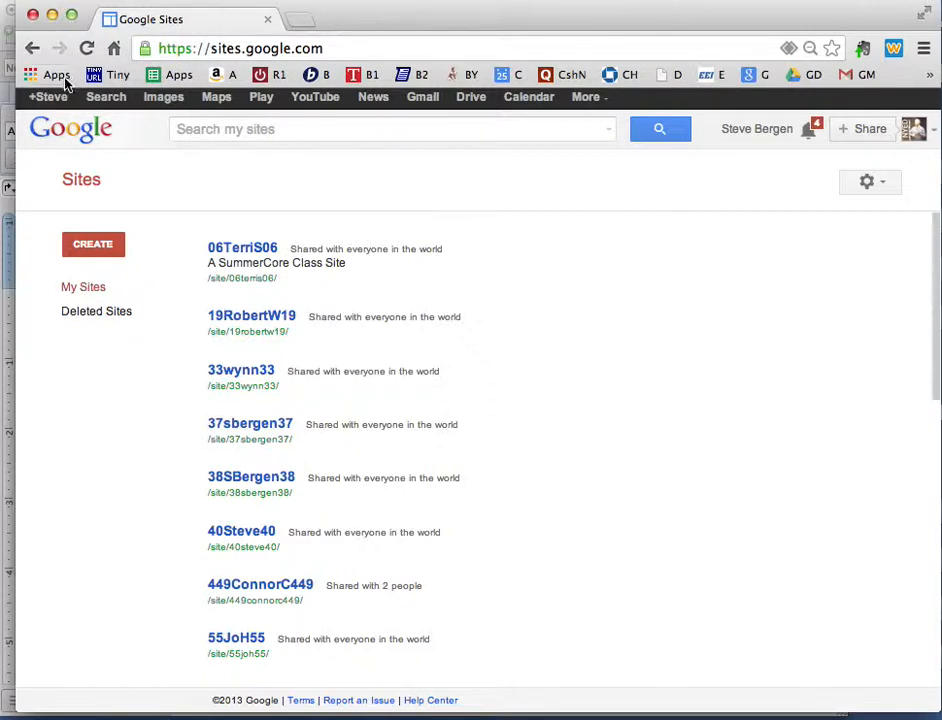
{"action": "left_click_drag", "start_coordinate": [932, 284], "coordinate": [893, 258]}
{"action": "left_click", "coordinate": [117, 251]}
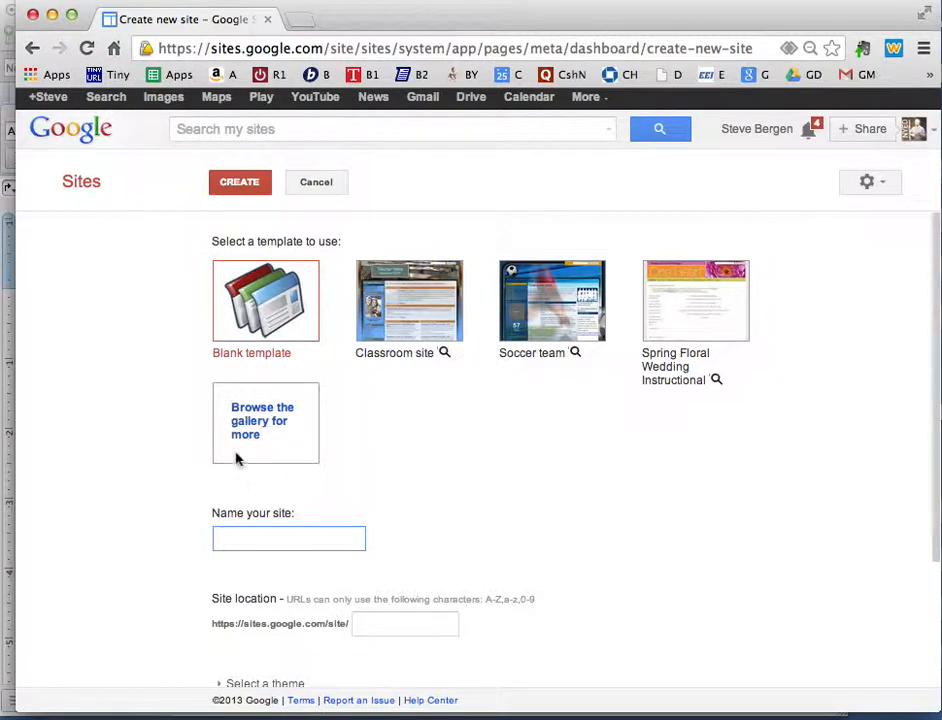
Name the new blank-template site PortfolioSB35.
{"action": "type", "text": "Port"}
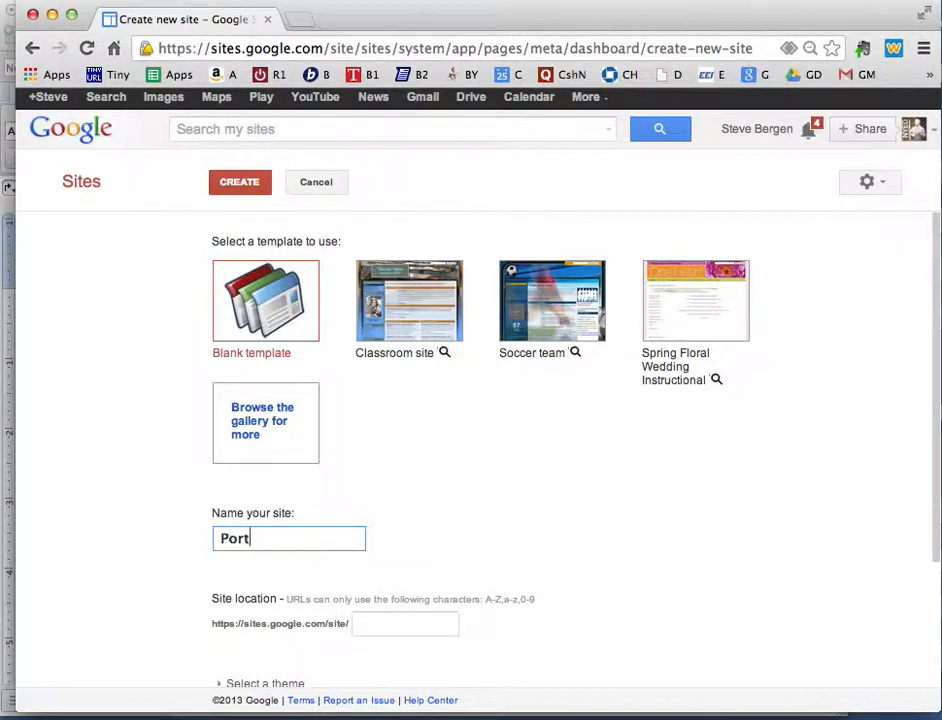
{"action": "type", "text": "folioS"}
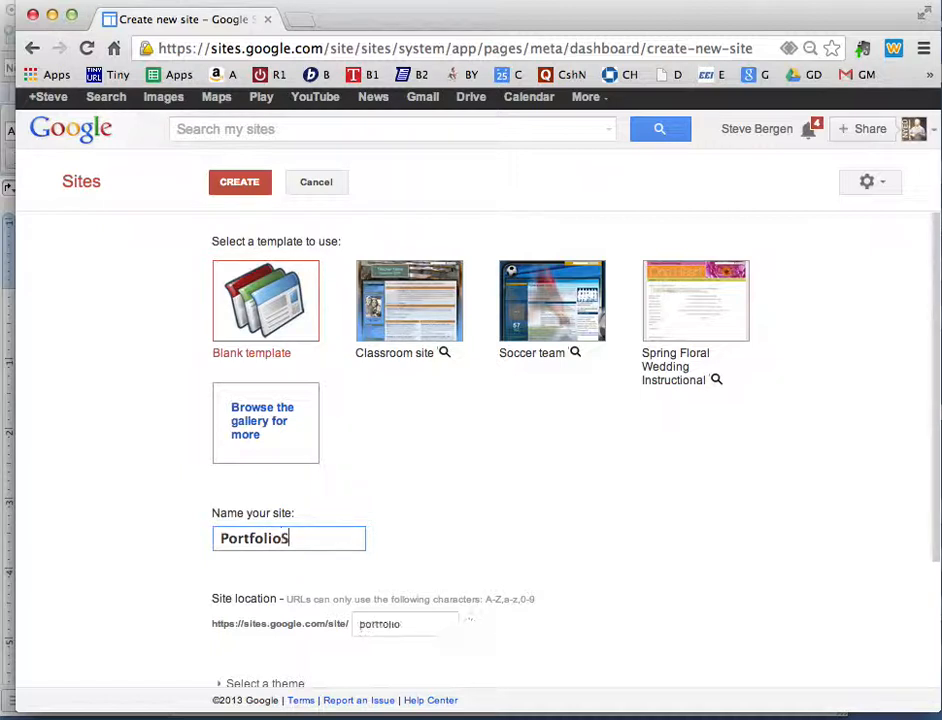
{"action": "type", "text": "B35"}
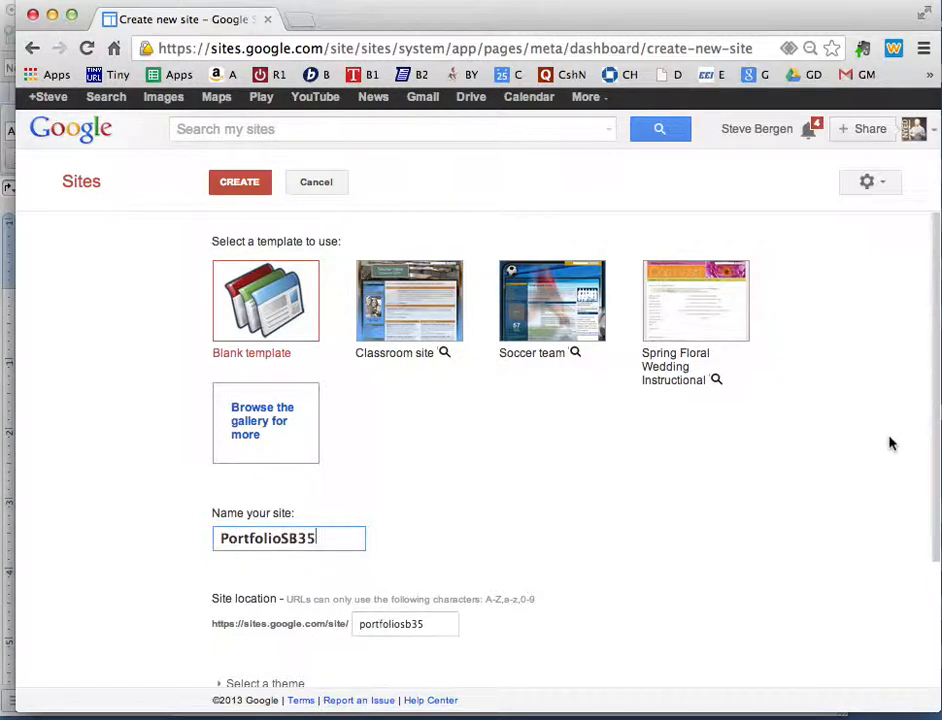
Enter the verification code shown in the image at the end of the site creation form.
{"action": "left_click_drag", "start_coordinate": [934, 463], "coordinate": [910, 642]}
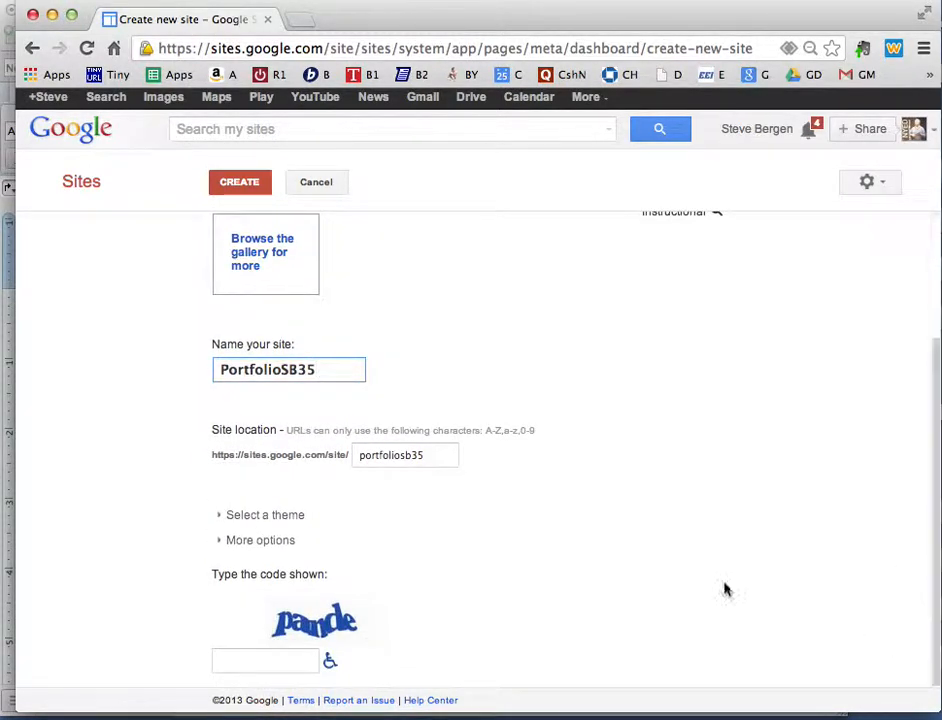
{"action": "left_click", "coordinate": [249, 664]}
{"action": "type", "text": "pand"}
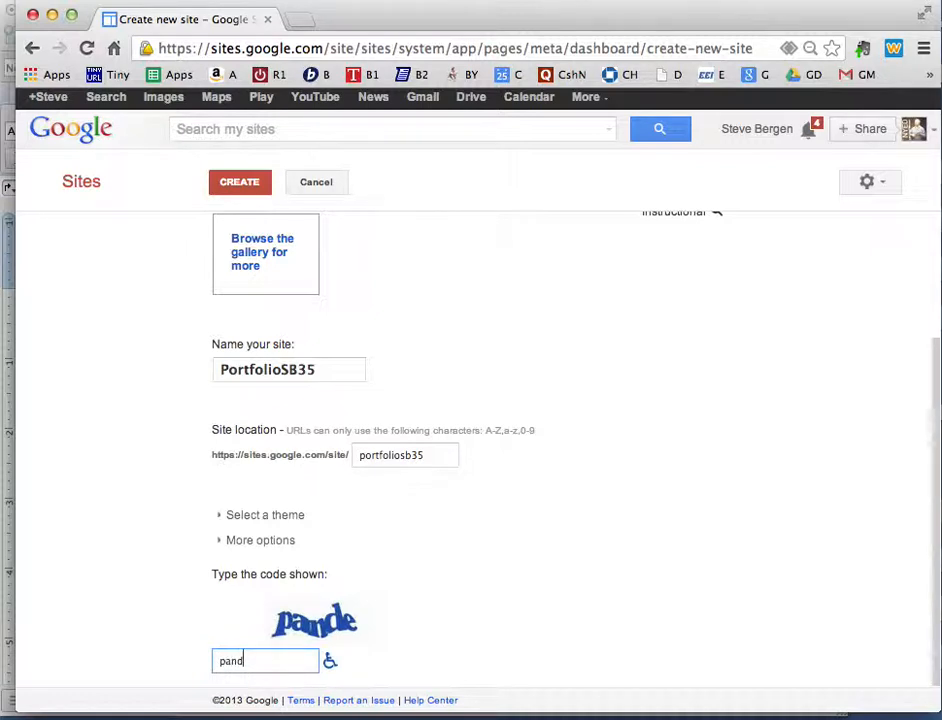
{"action": "type", "text": "e"}
Choose the Iceberg theme and create the site from the blank template.
{"action": "left_click", "coordinate": [221, 519]}
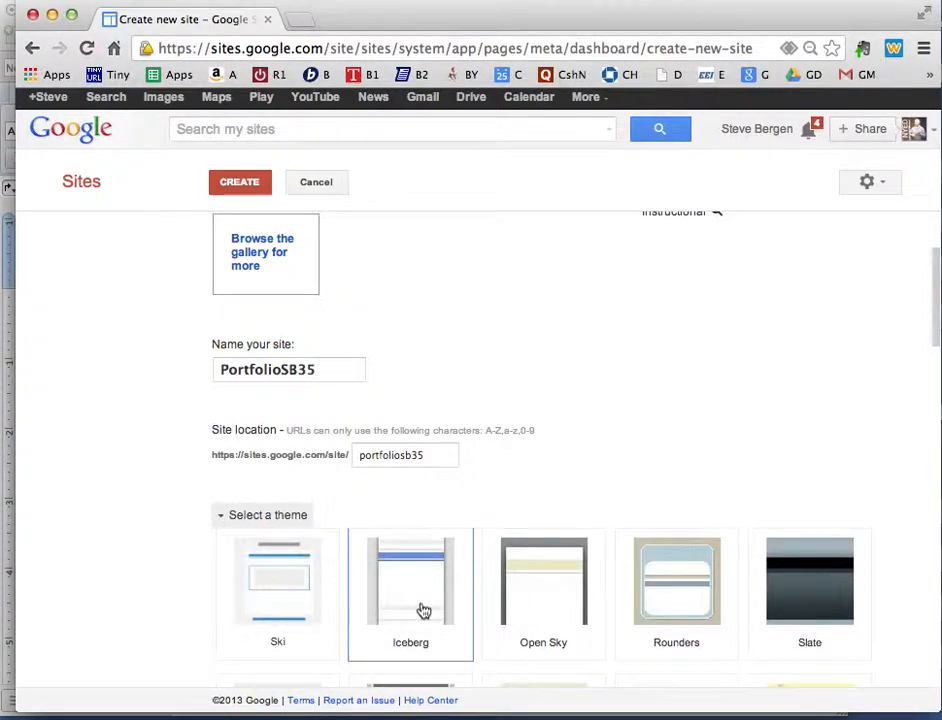
{"action": "left_click", "coordinate": [423, 610]}
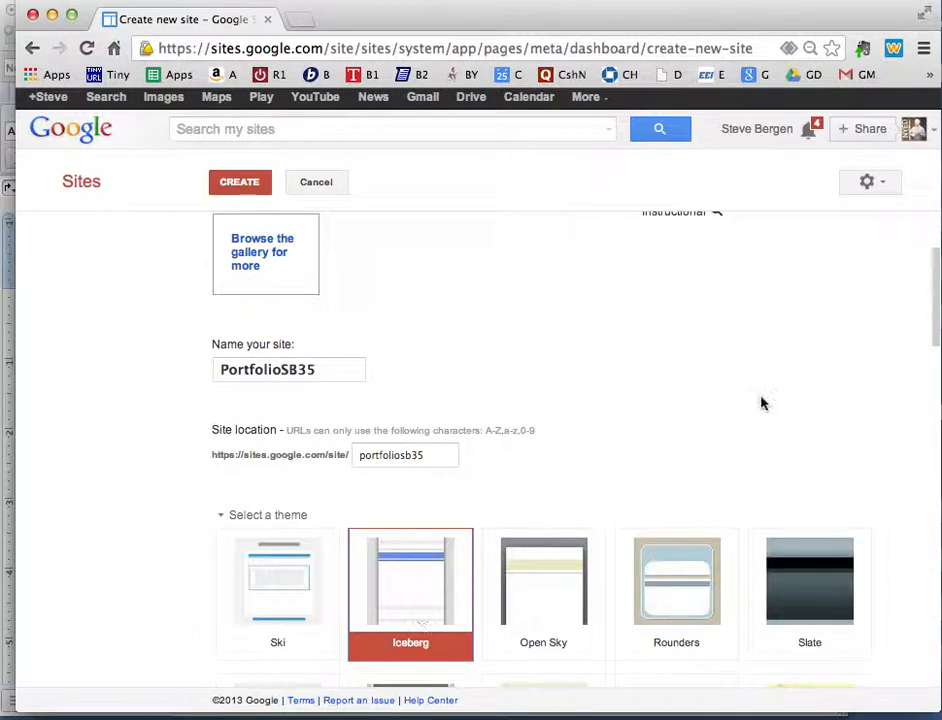
{"action": "left_click_drag", "start_coordinate": [936, 332], "coordinate": [934, 289]}
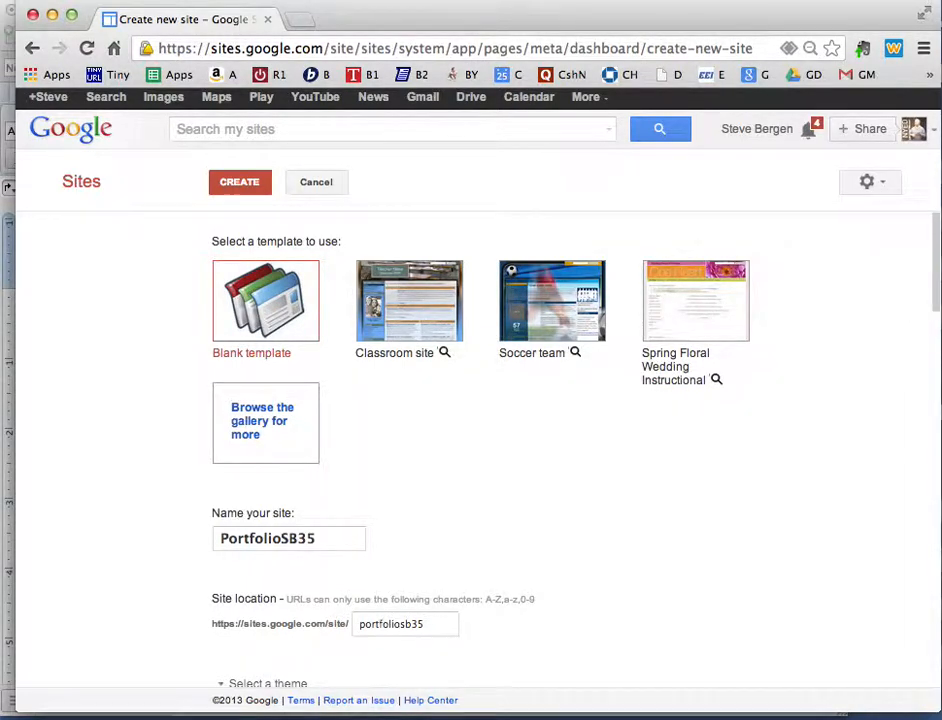
{"action": "left_click_drag", "start_coordinate": [936, 299], "coordinate": [814, 595]}
{"action": "left_click", "coordinate": [247, 189]}
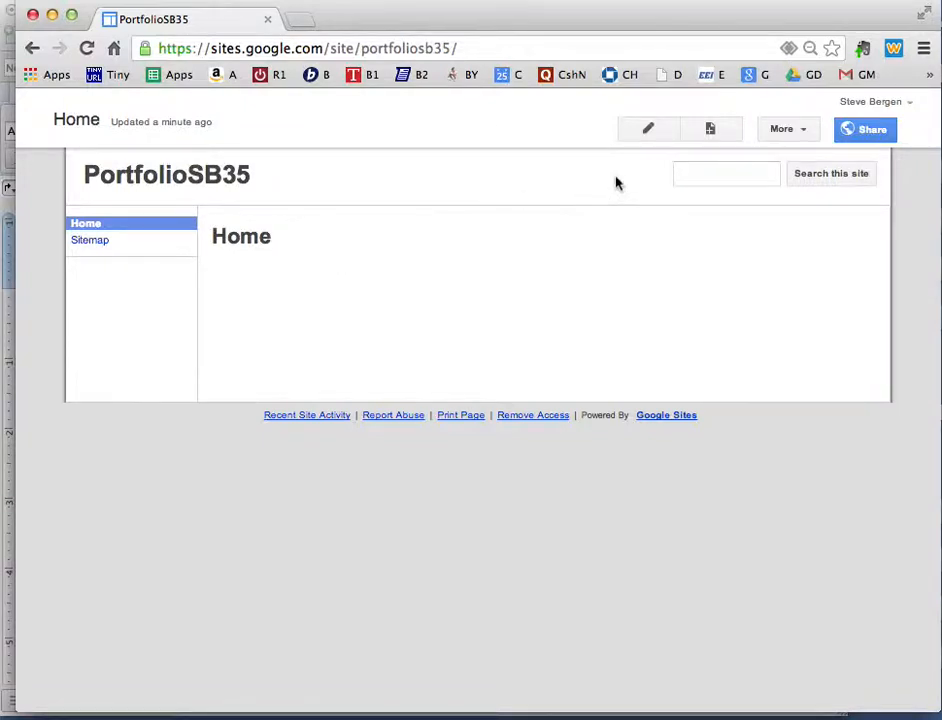
Create a top-level web page named "Google WP" in the site and save it empty.
{"action": "left_click", "coordinate": [710, 131]}
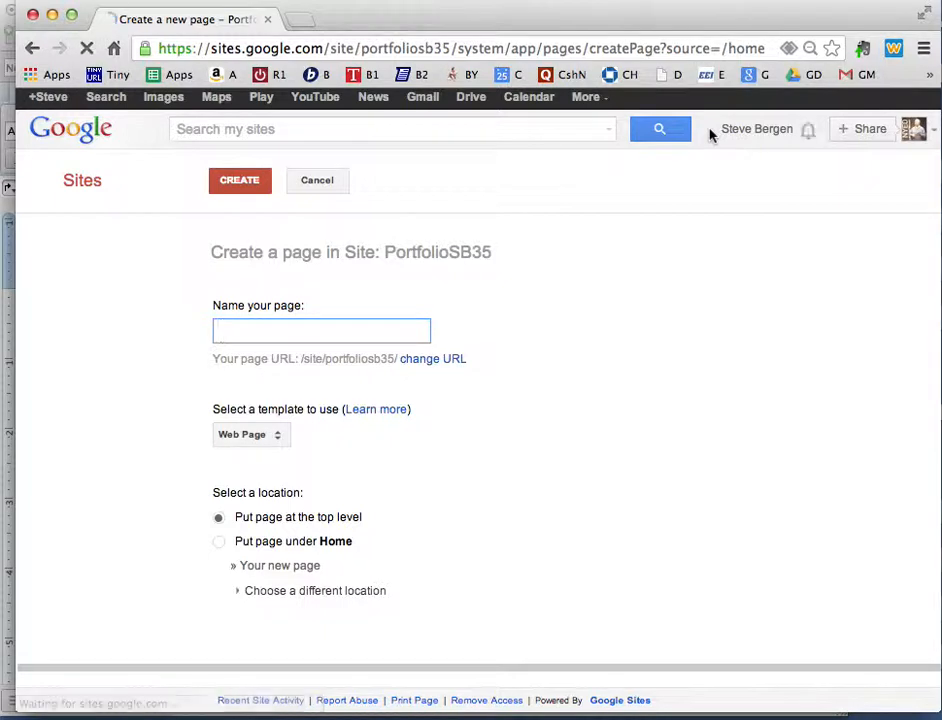
{"action": "type", "text": "Google WP"}
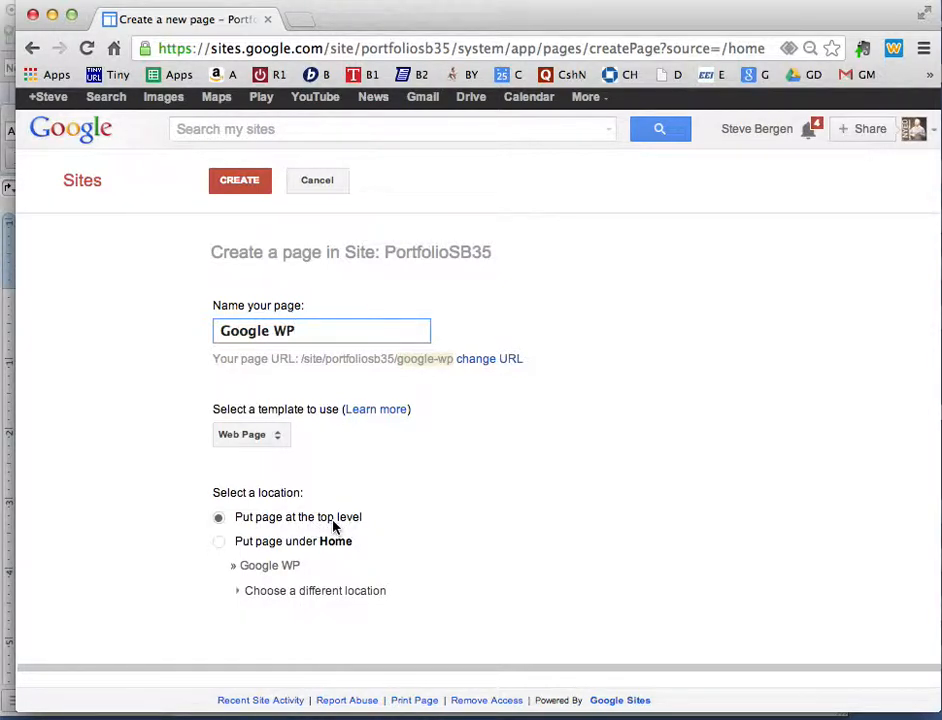
{"action": "left_click", "coordinate": [244, 185]}
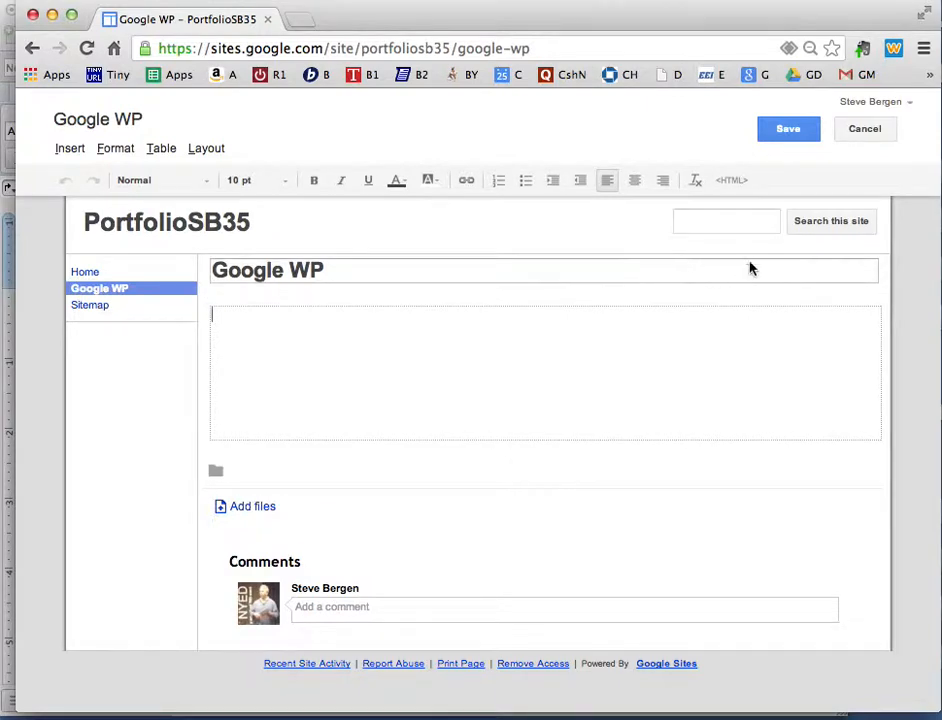
{"action": "left_click", "coordinate": [790, 139]}
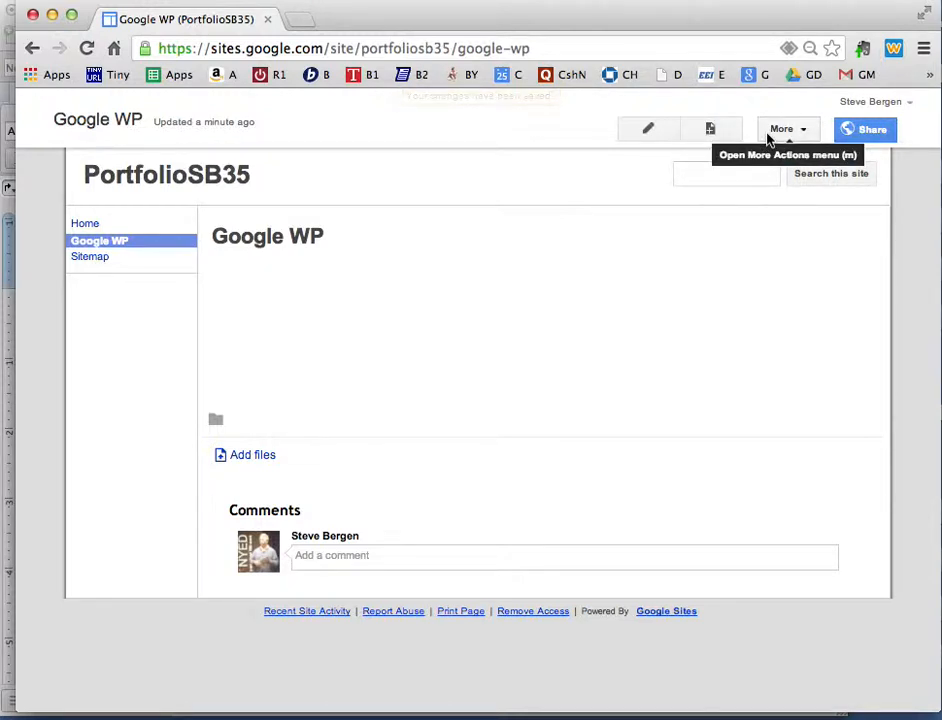
Create another top-level web page named "Google SS".
{"action": "left_click", "coordinate": [710, 129]}
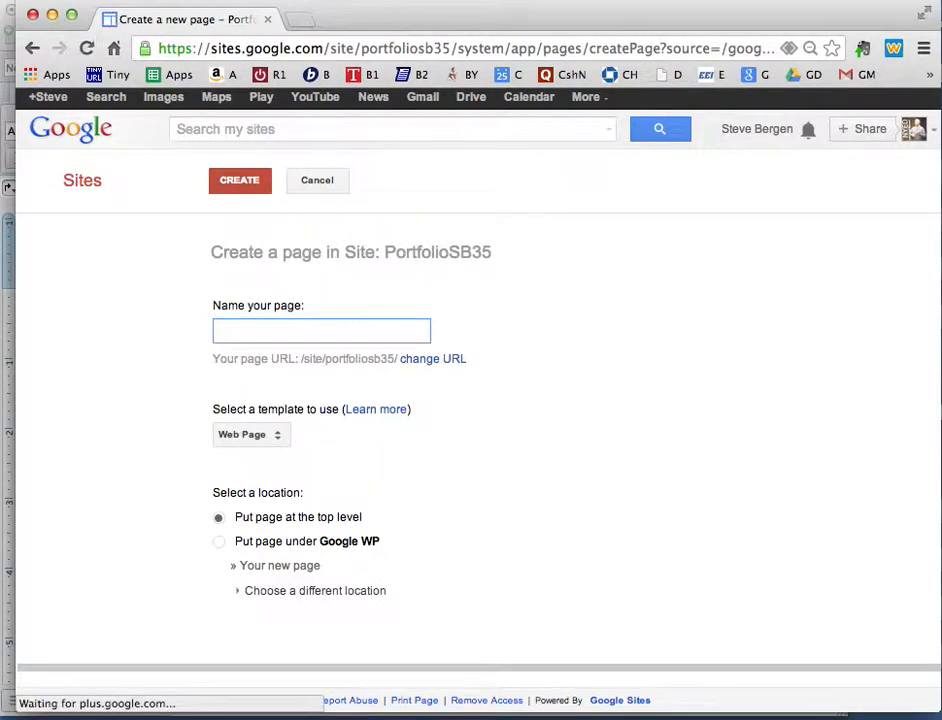
{"action": "type", "text": "Google SS"}
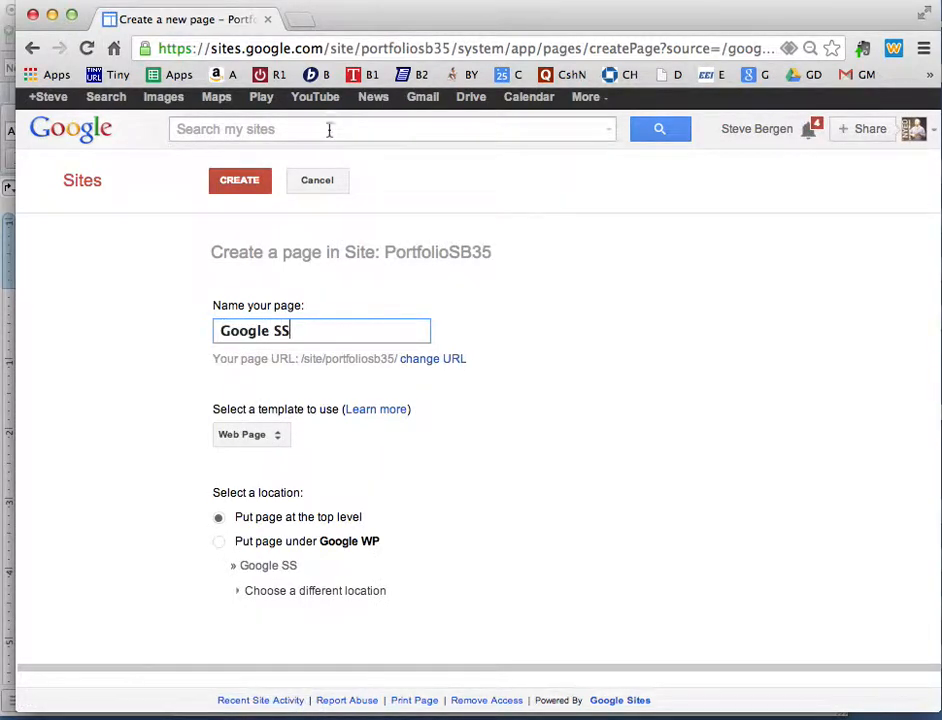
{"action": "left_click", "coordinate": [248, 187]}
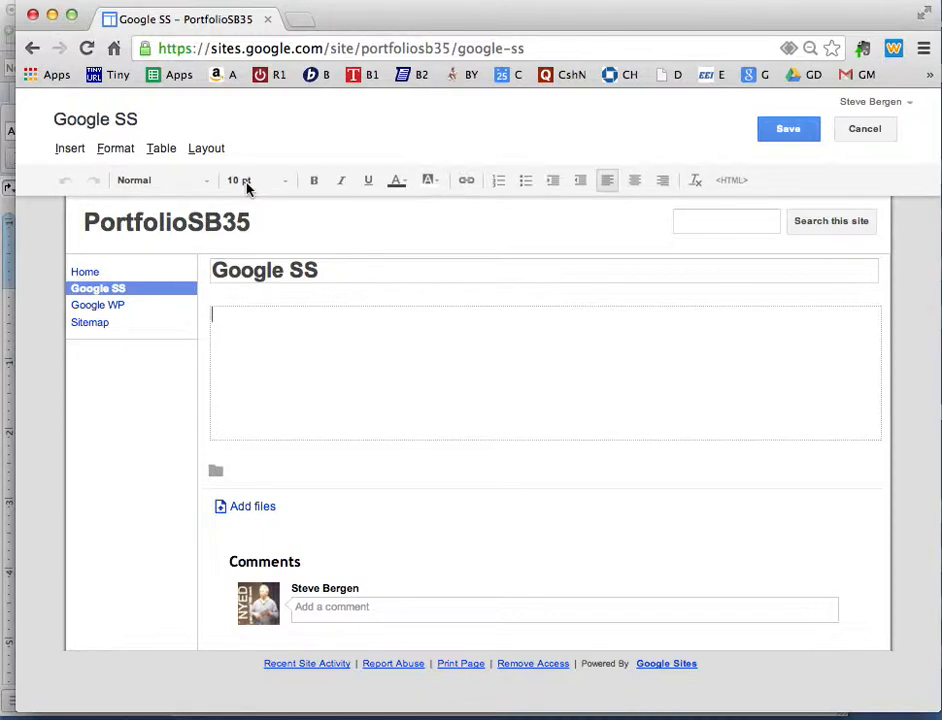
Insert the "Online WP Exercises" Drive document into the Google WP page with the default display settings and save the page.
{"action": "left_click", "coordinate": [125, 313]}
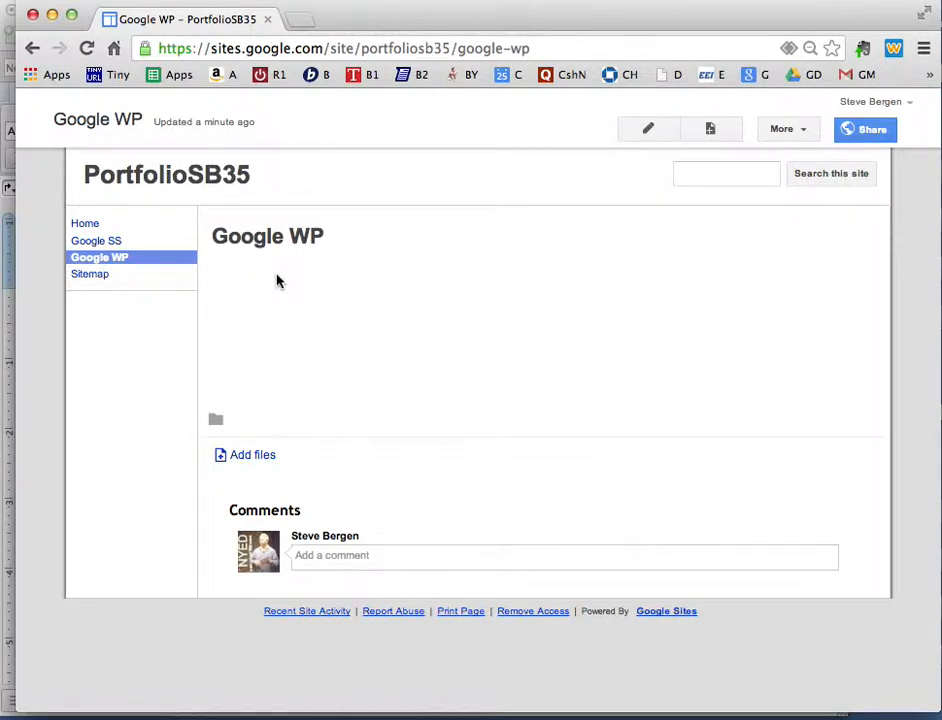
{"action": "left_click", "coordinate": [648, 131]}
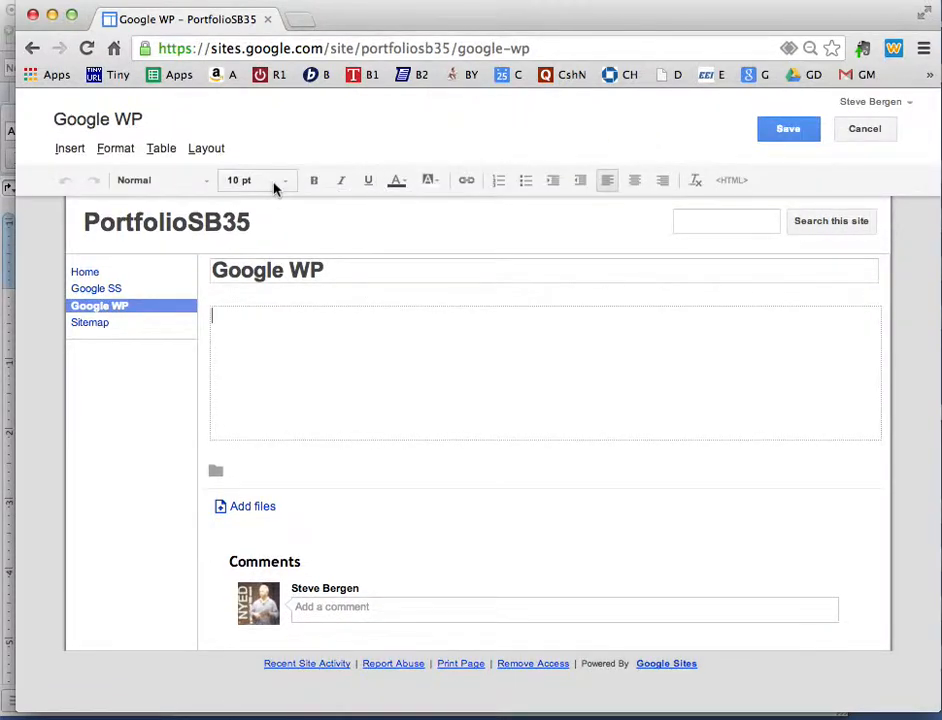
{"action": "left_click", "coordinate": [70, 148]}
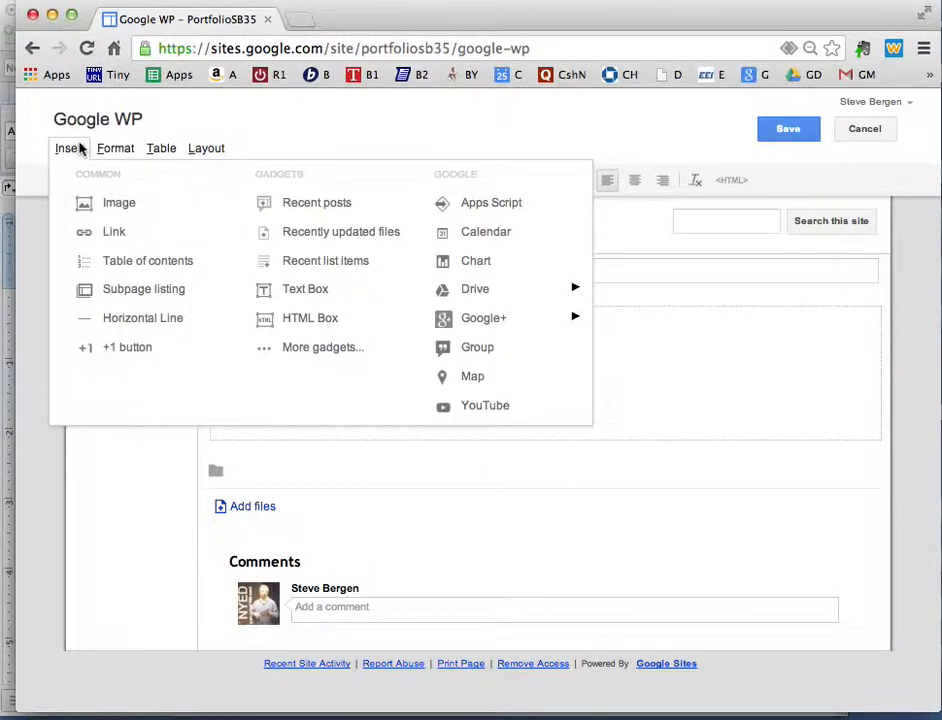
{"action": "mouse_move", "coordinate": [471, 294]}
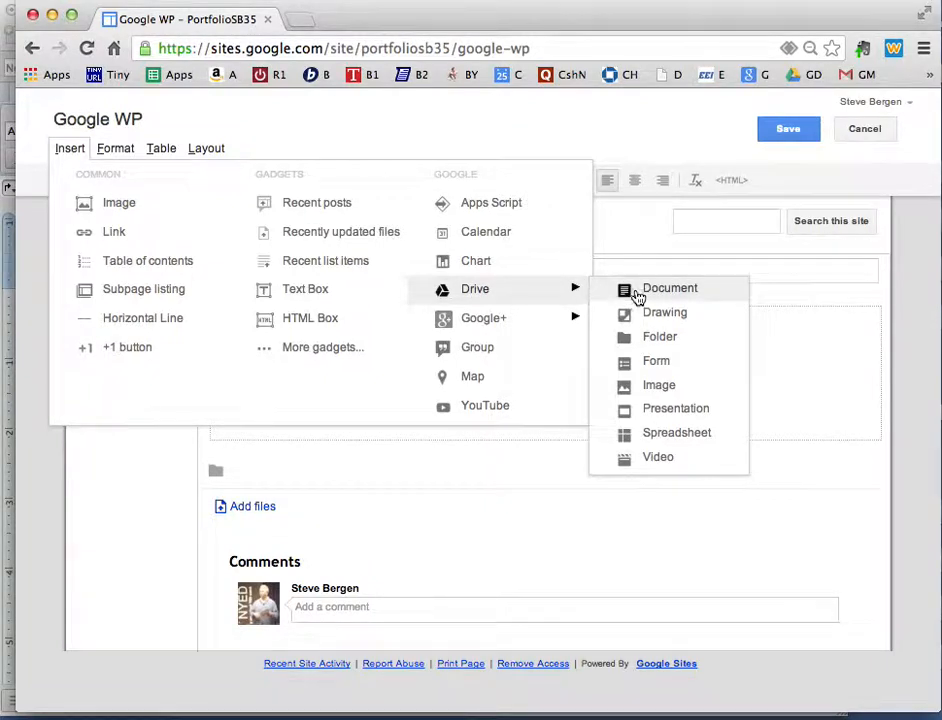
{"action": "left_click", "coordinate": [637, 293]}
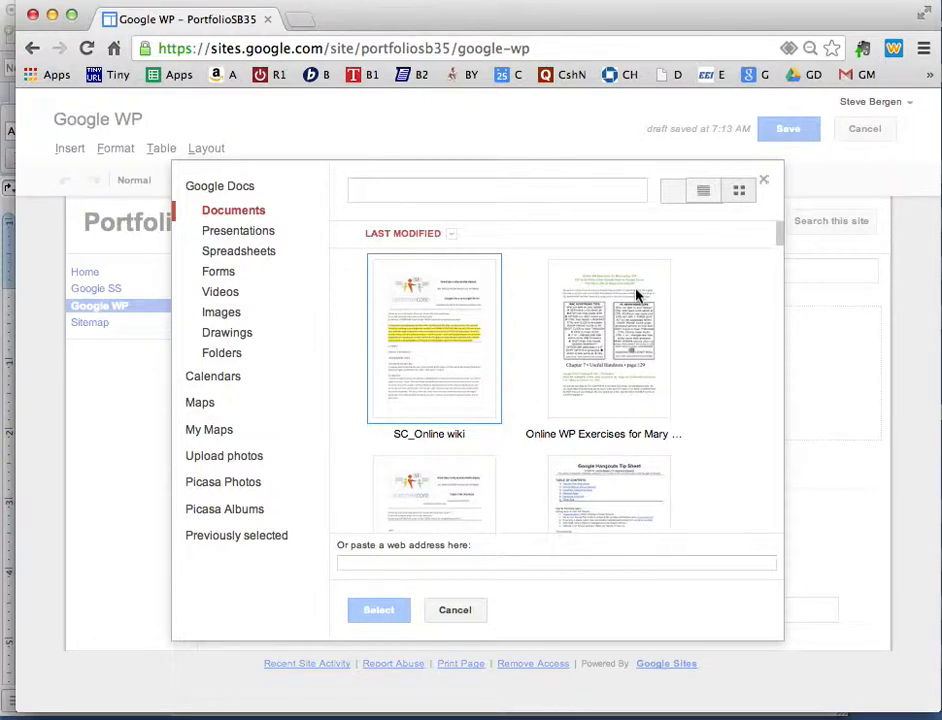
{"action": "left_click", "coordinate": [622, 326]}
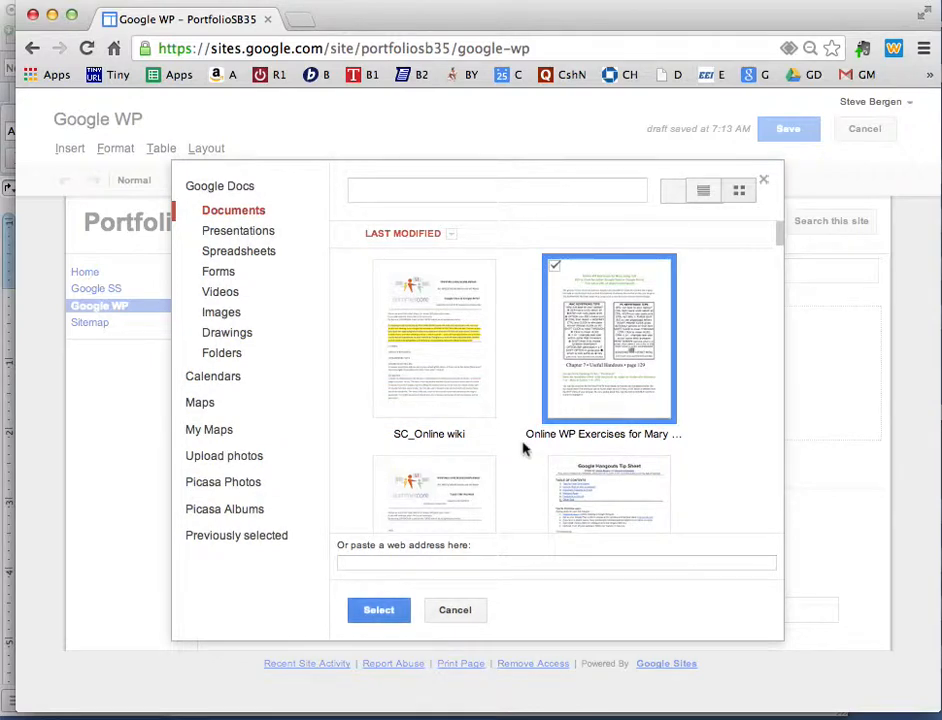
{"action": "left_click", "coordinate": [389, 611]}
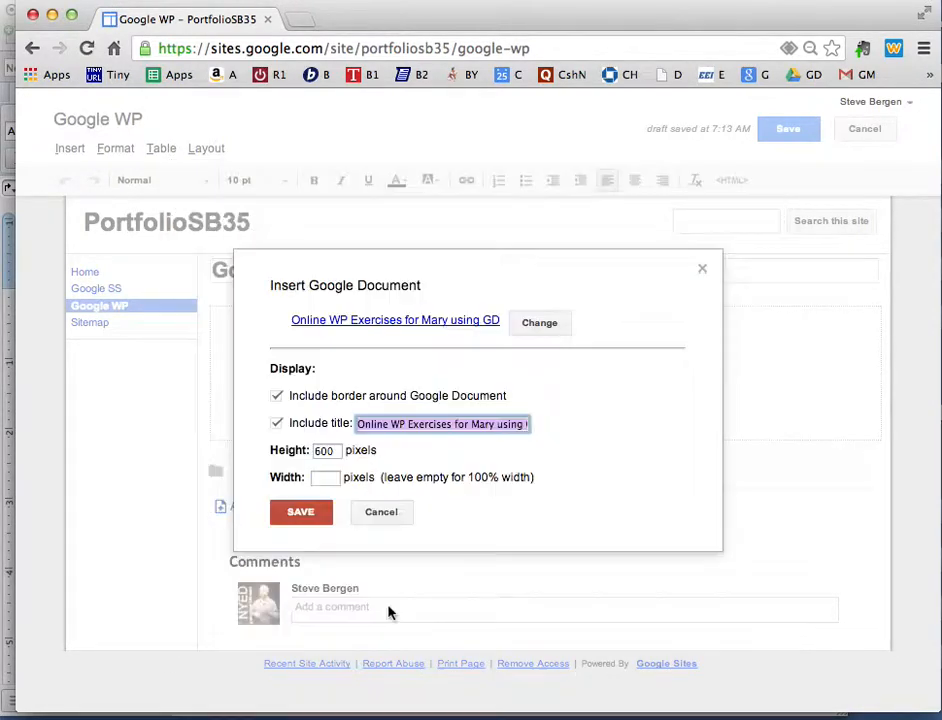
{"action": "left_click", "coordinate": [310, 522]}
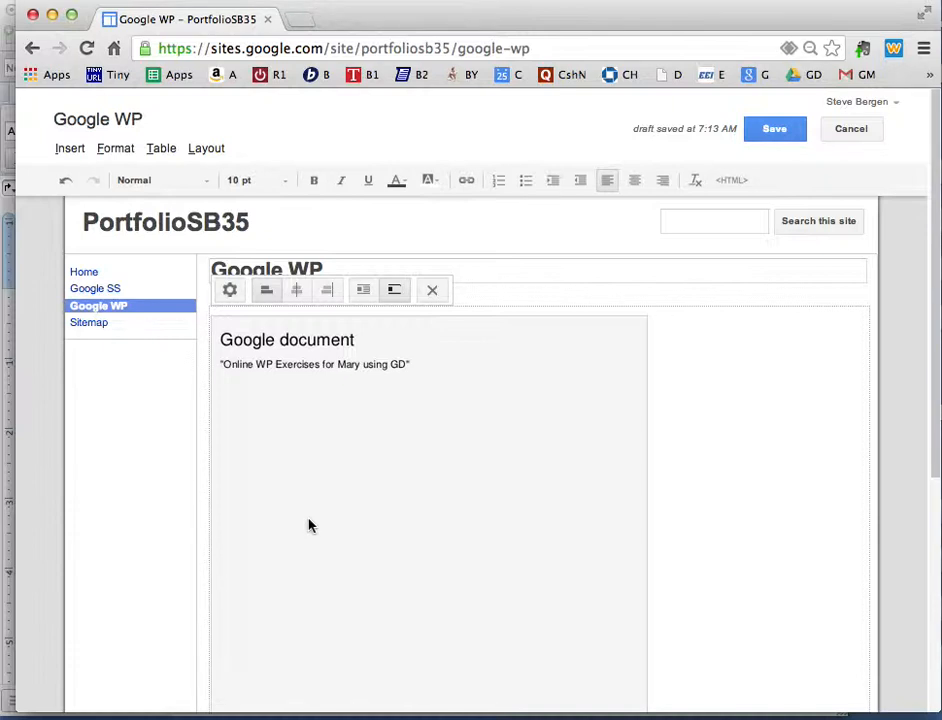
{"action": "left_click", "coordinate": [779, 137]}
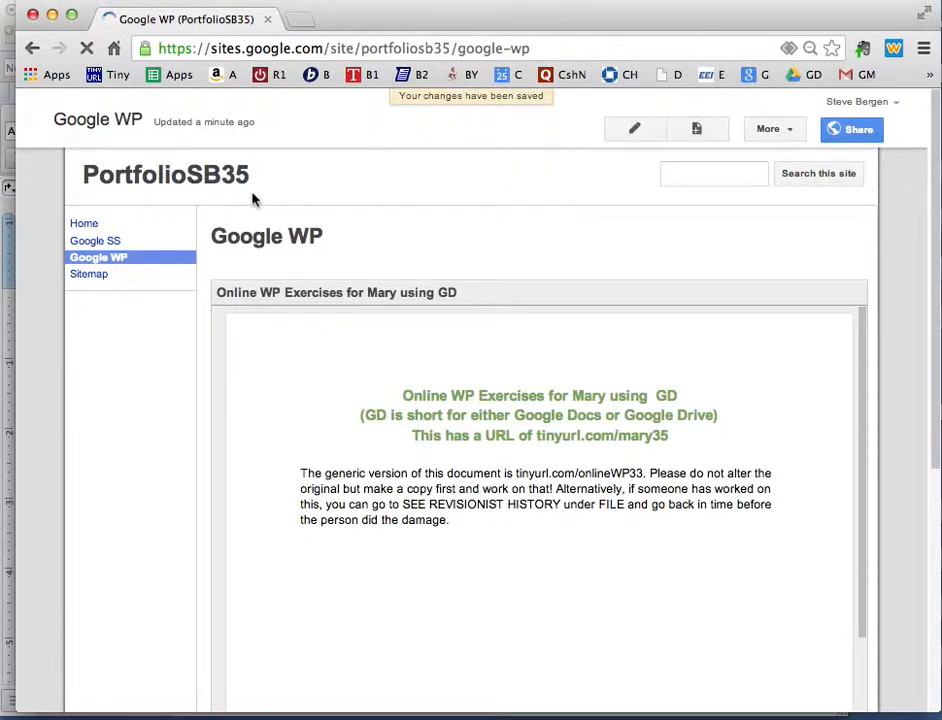
Edit the Google SS page and choose the "Lesson 4 Spreadsheet Problems" salary-increase spreadsheet from Drive for insertion.
{"action": "left_click", "coordinate": [113, 243]}
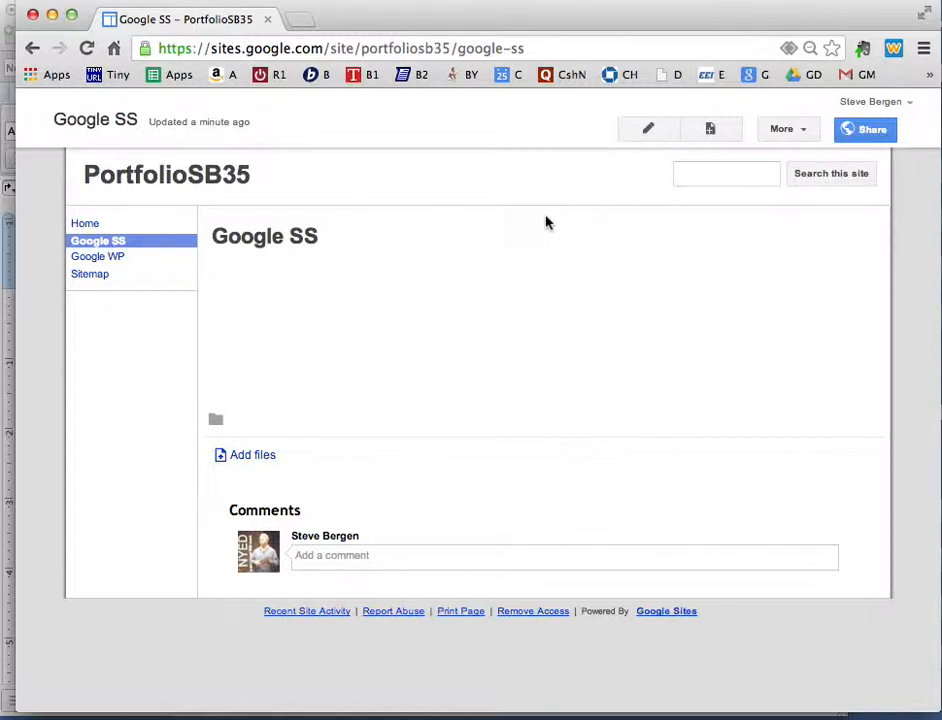
{"action": "left_click", "coordinate": [650, 137]}
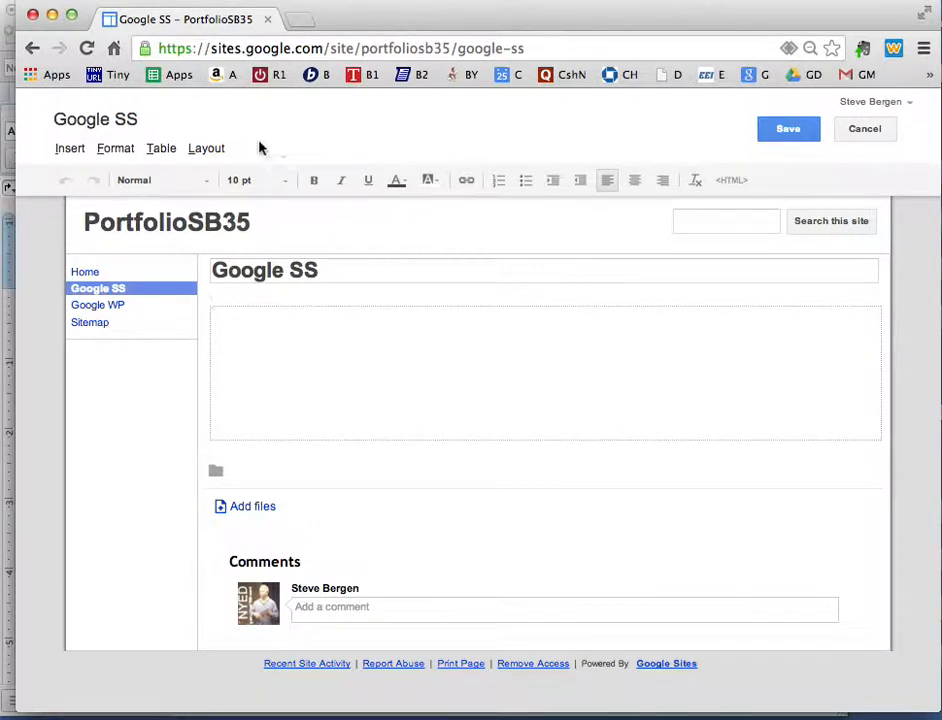
{"action": "left_click", "coordinate": [70, 149]}
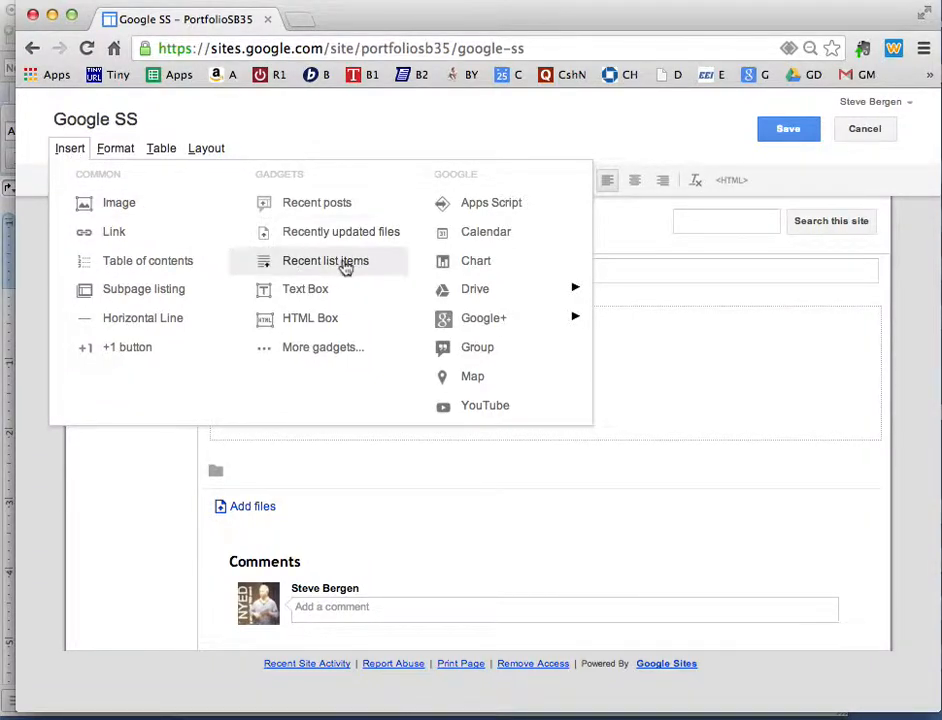
{"action": "mouse_move", "coordinate": [460, 300]}
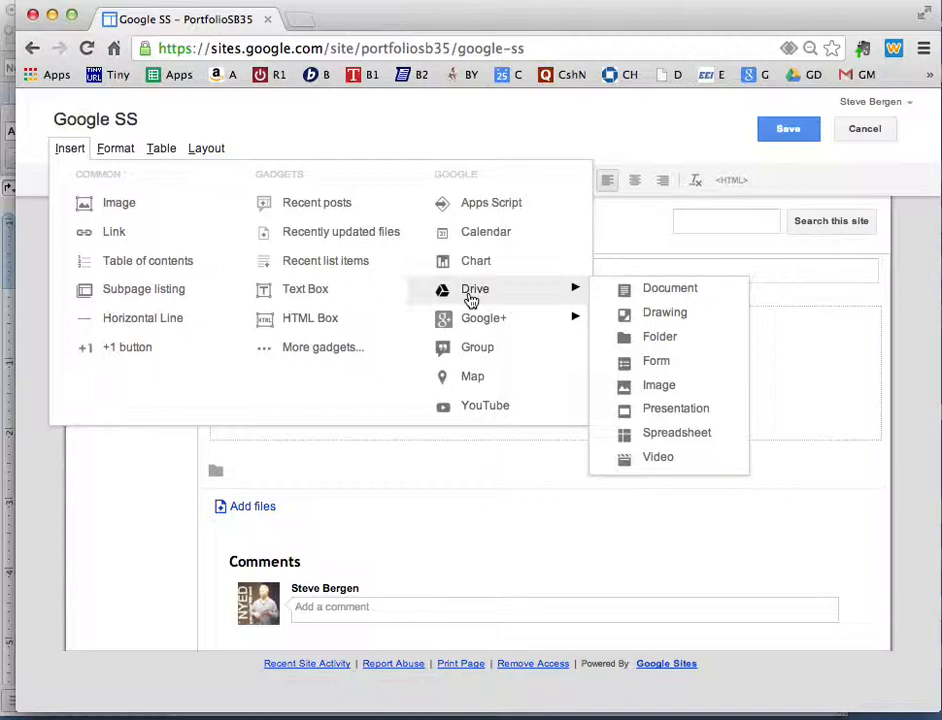
{"action": "left_click", "coordinate": [647, 438]}
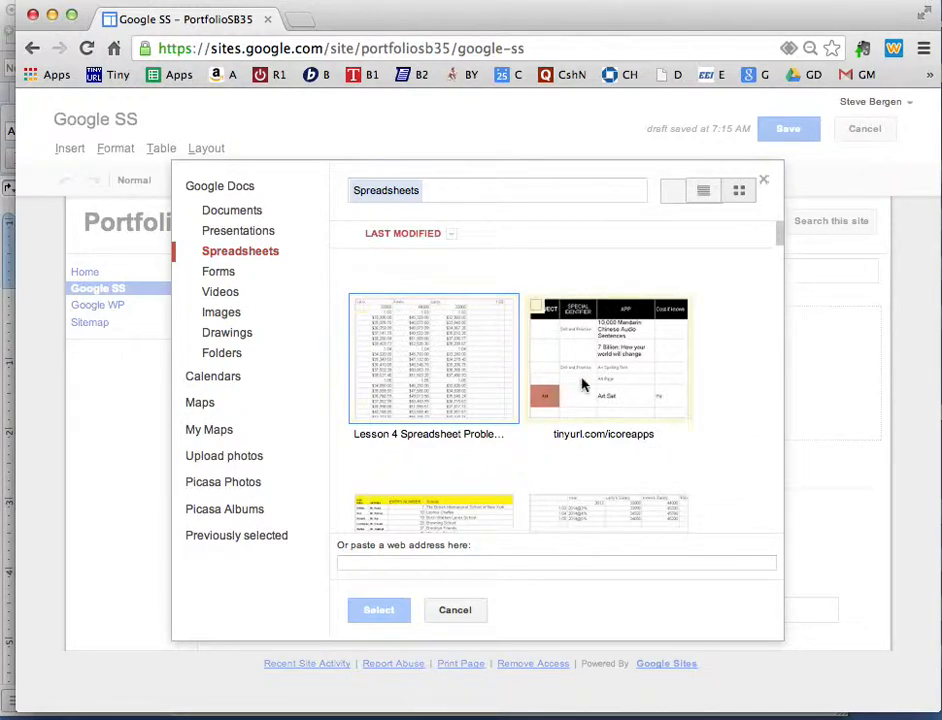
{"action": "left_click_drag", "start_coordinate": [778, 235], "coordinate": [778, 321]}
{"action": "left_click", "coordinate": [643, 358]}
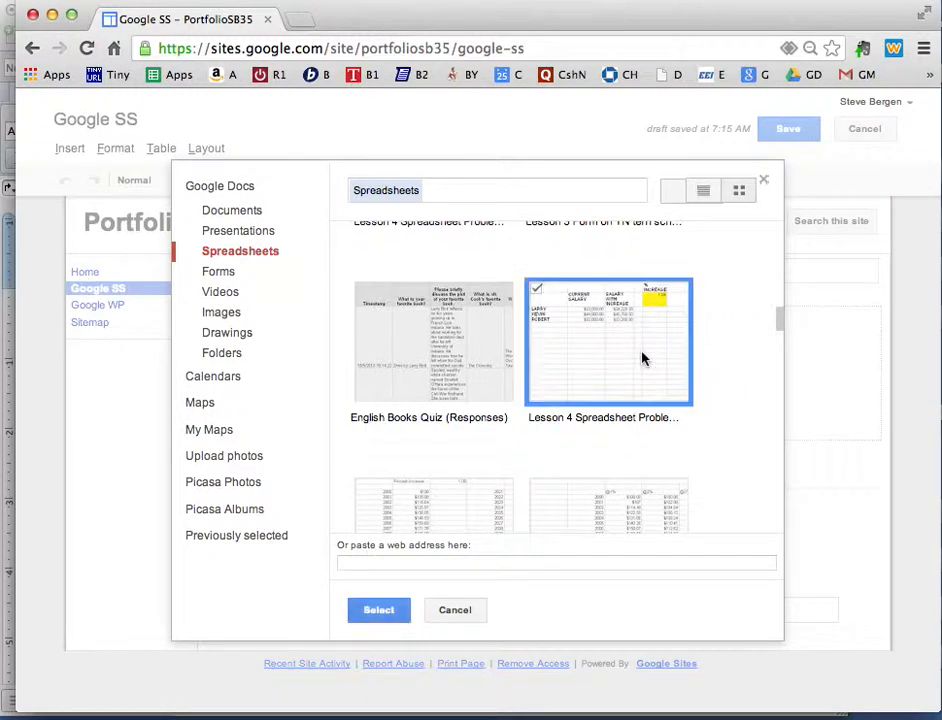
{"action": "left_click", "coordinate": [386, 612]}
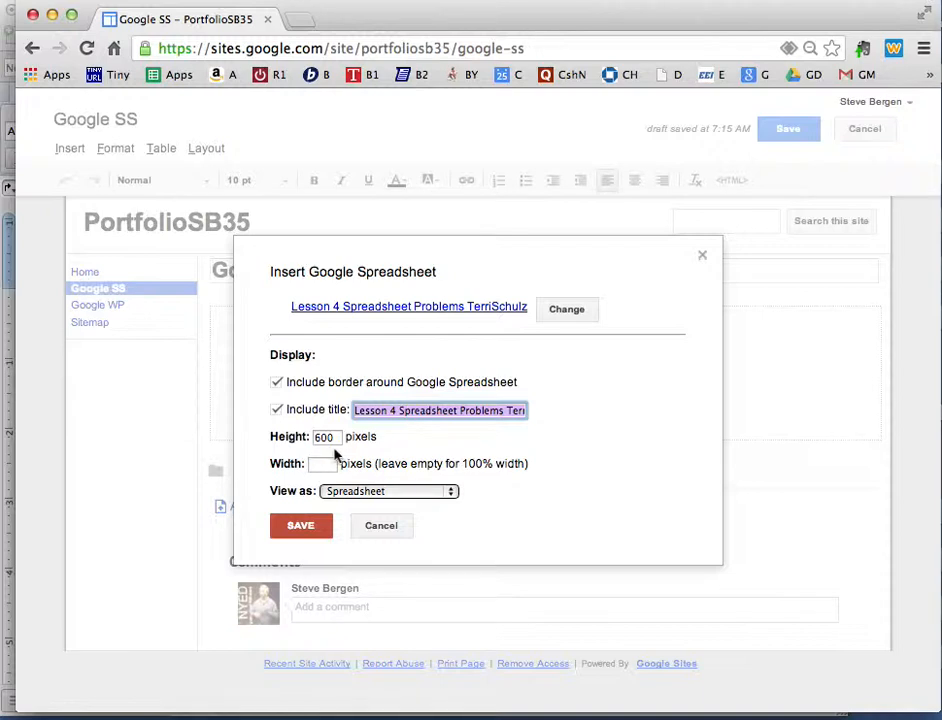
Set the embedded spreadsheet's height to 400 pixels, insert it, and save the Google SS page.
{"action": "left_click", "coordinate": [337, 438]}
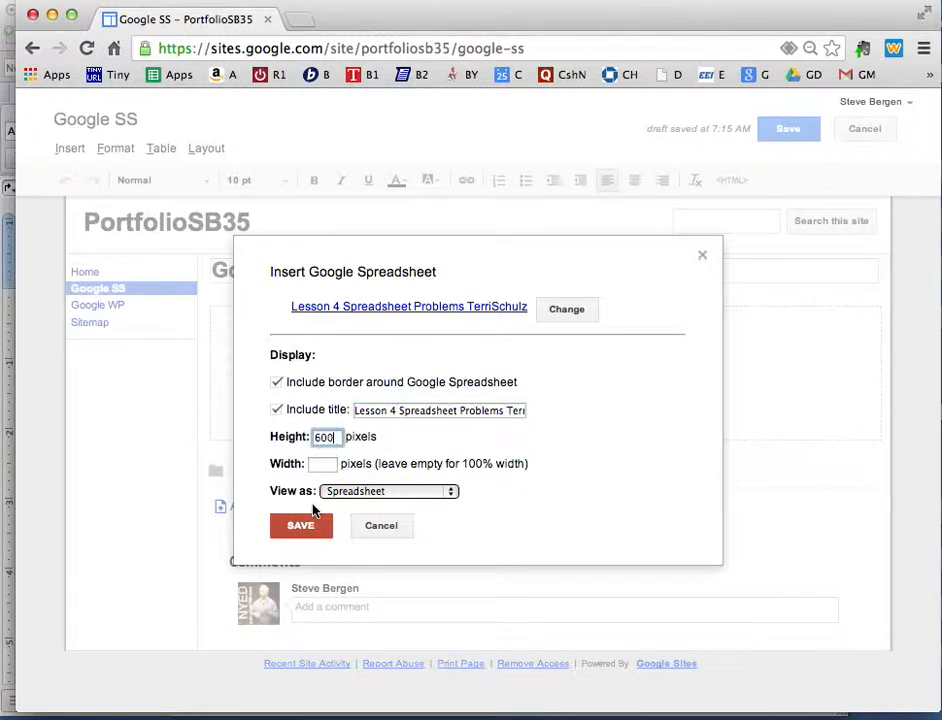
{"action": "left_click_drag", "start_coordinate": [334, 437], "coordinate": [311, 437]}
{"action": "type", "text": "400"}
{"action": "left_click", "coordinate": [302, 526]}
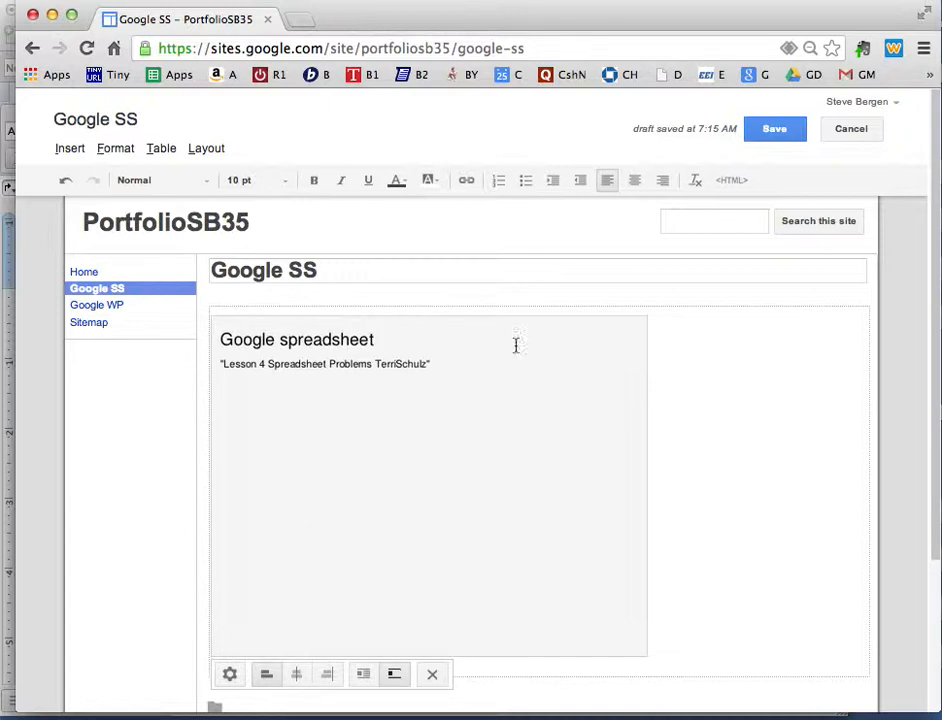
{"action": "left_click", "coordinate": [778, 135]}
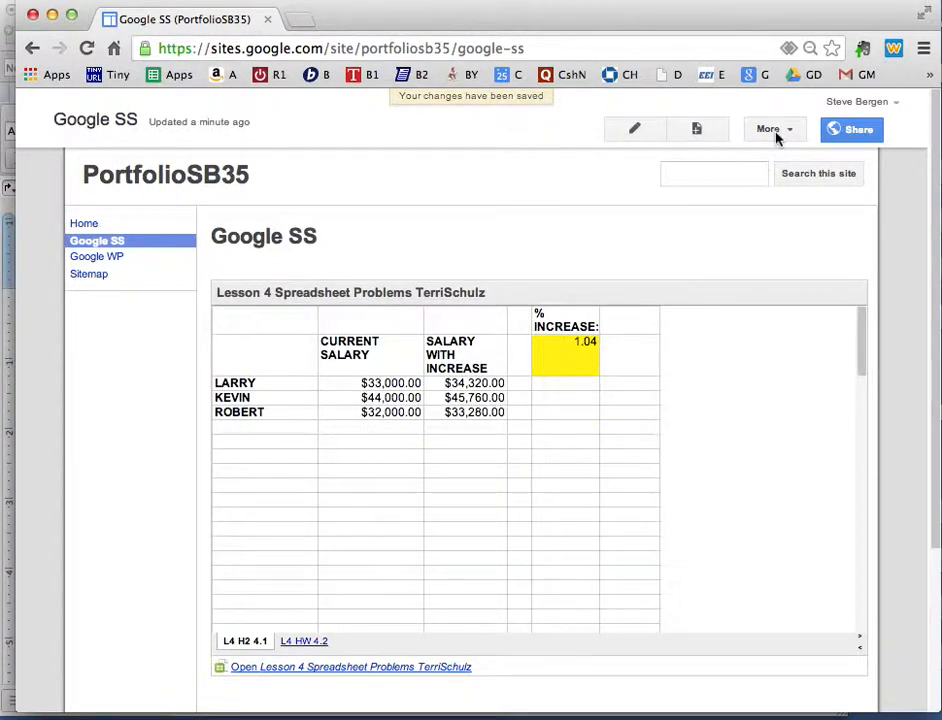
Review the site's Home, Google SS and Google WP pages in turn.
{"action": "left_click", "coordinate": [87, 224]}
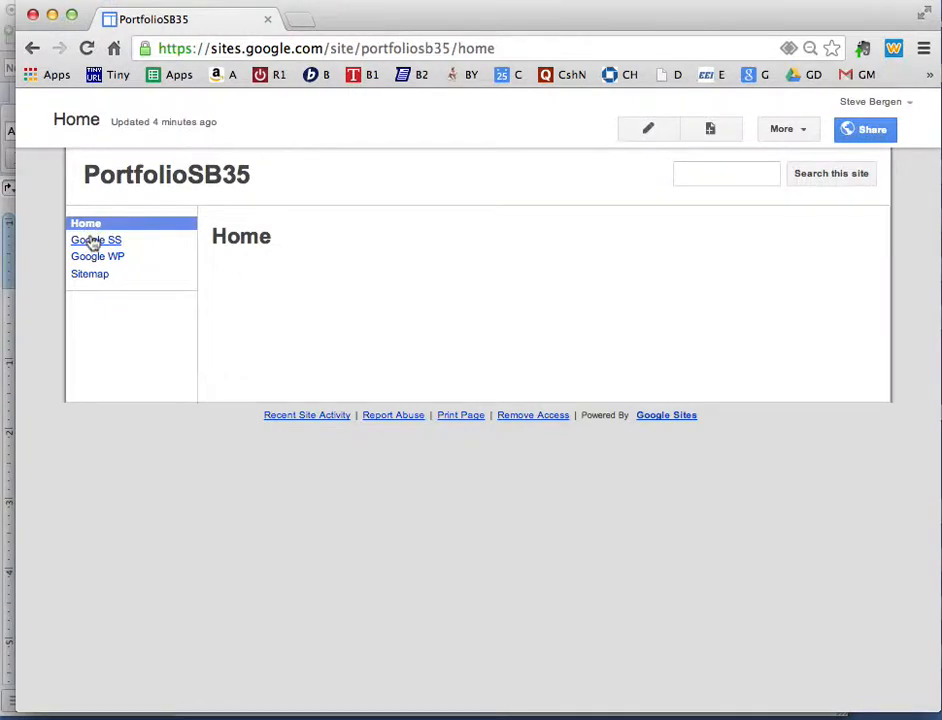
{"action": "left_click", "coordinate": [94, 241]}
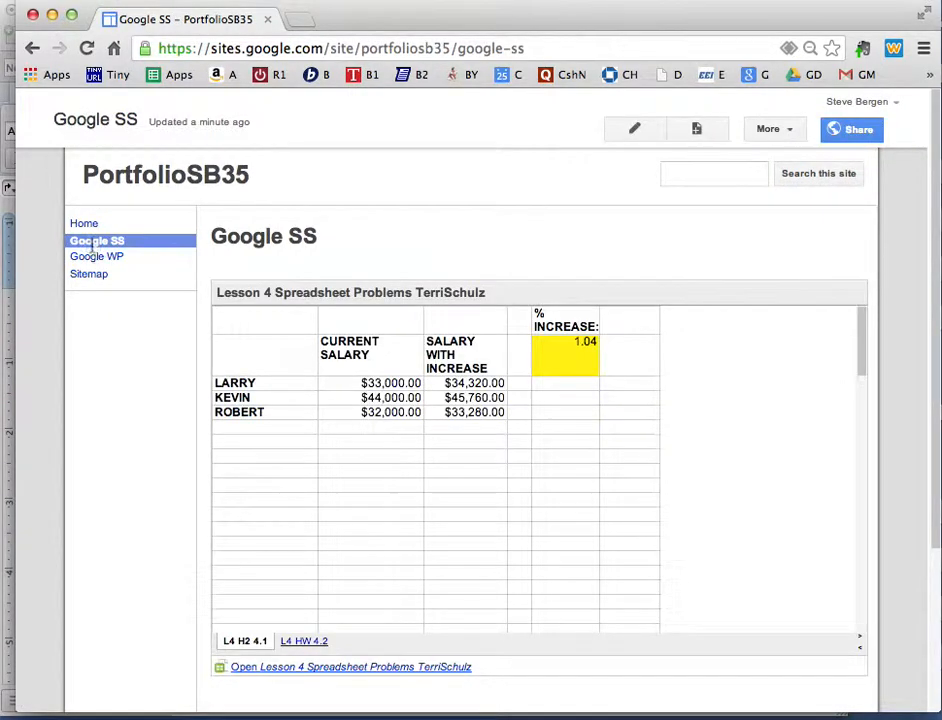
{"action": "left_click", "coordinate": [94, 260]}
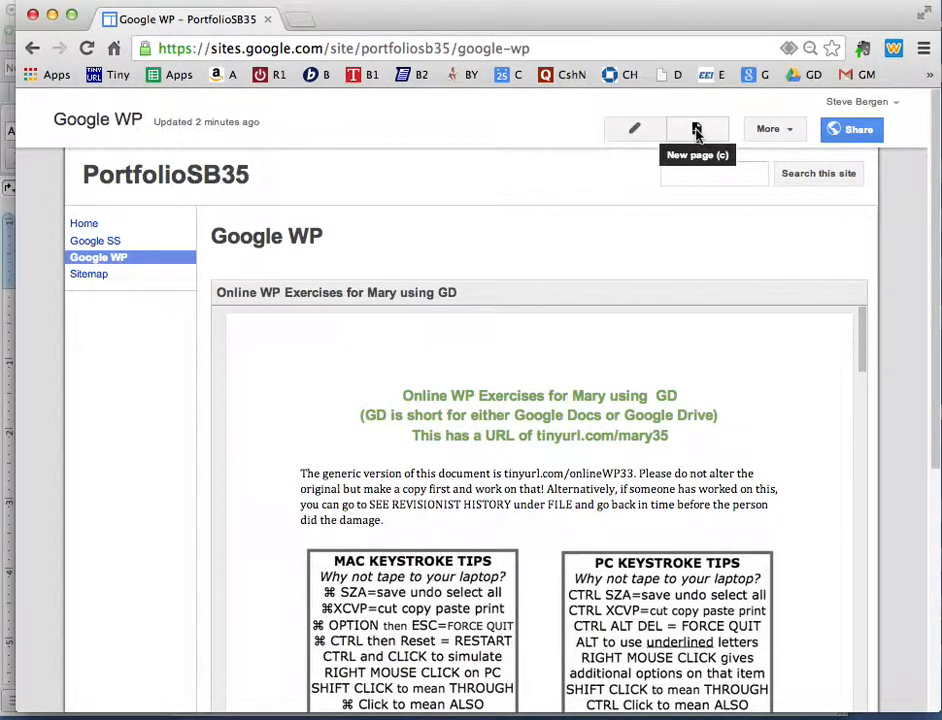
Create a top-level web page named "Kaizena" in the site and save it empty.
{"action": "left_click", "coordinate": [697, 131]}
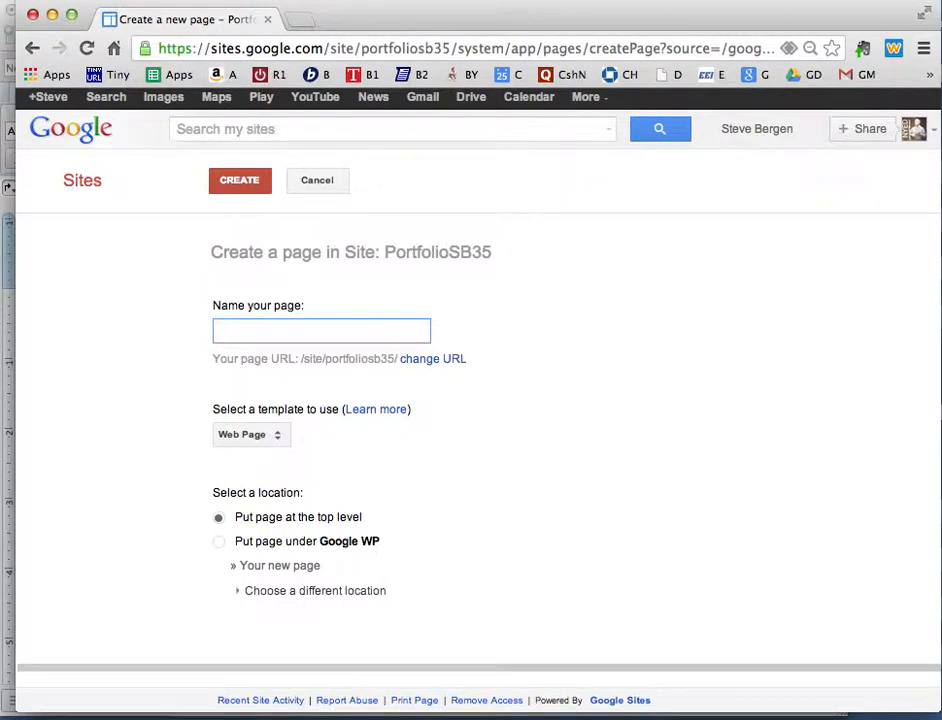
{"action": "type", "text": "Kaizena"}
{"action": "left_click", "coordinate": [250, 184]}
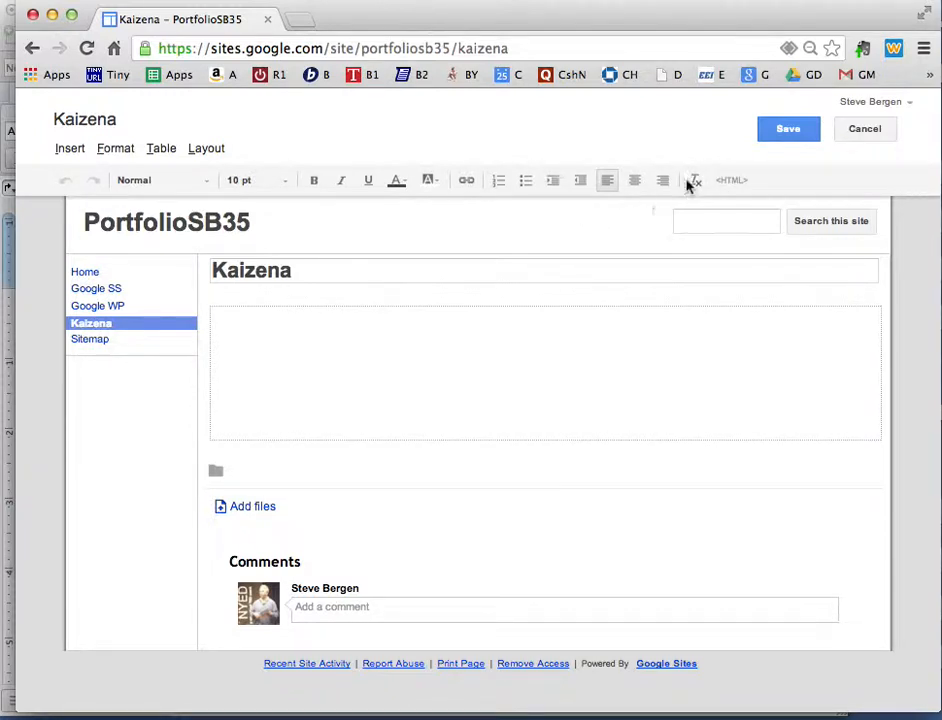
{"action": "left_click", "coordinate": [786, 130]}
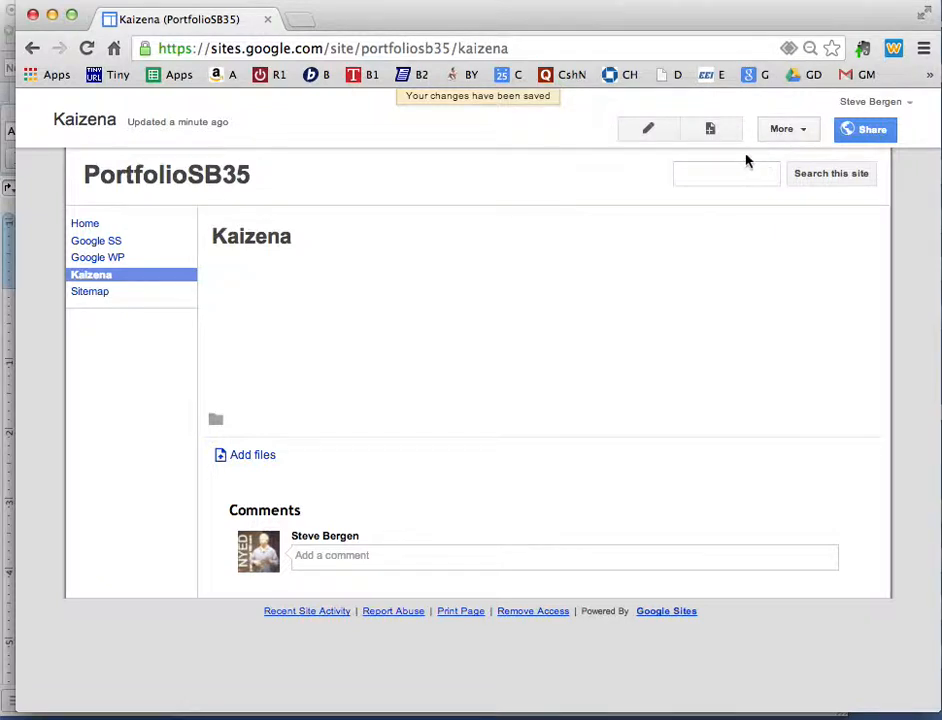
Create a top-level web page named "Google DRAW" in the site and save it empty.
{"action": "left_click", "coordinate": [710, 130]}
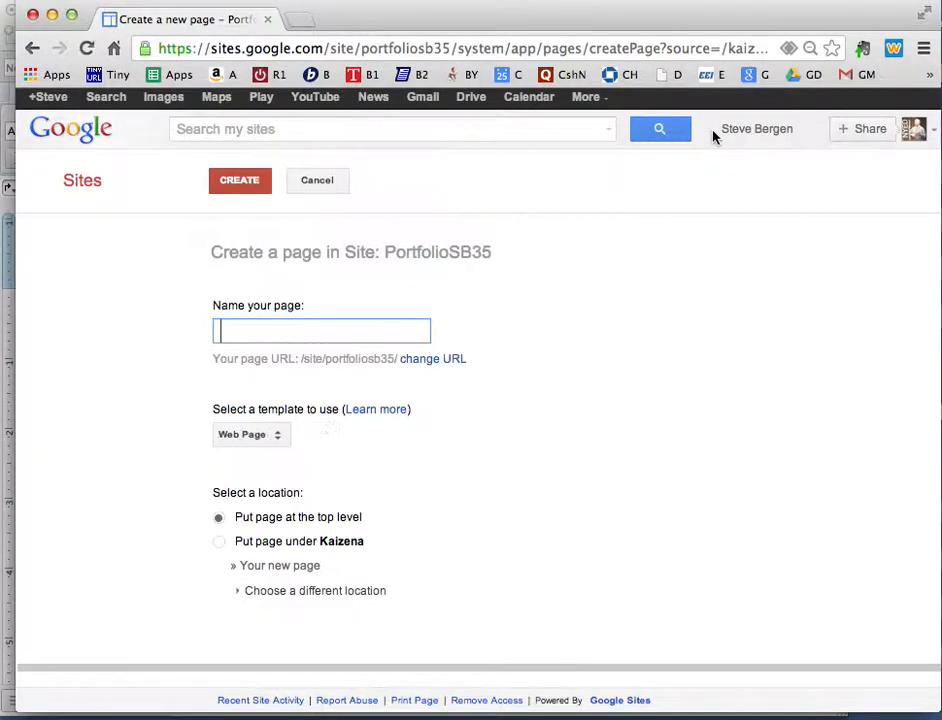
{"action": "type", "text": "Google"}
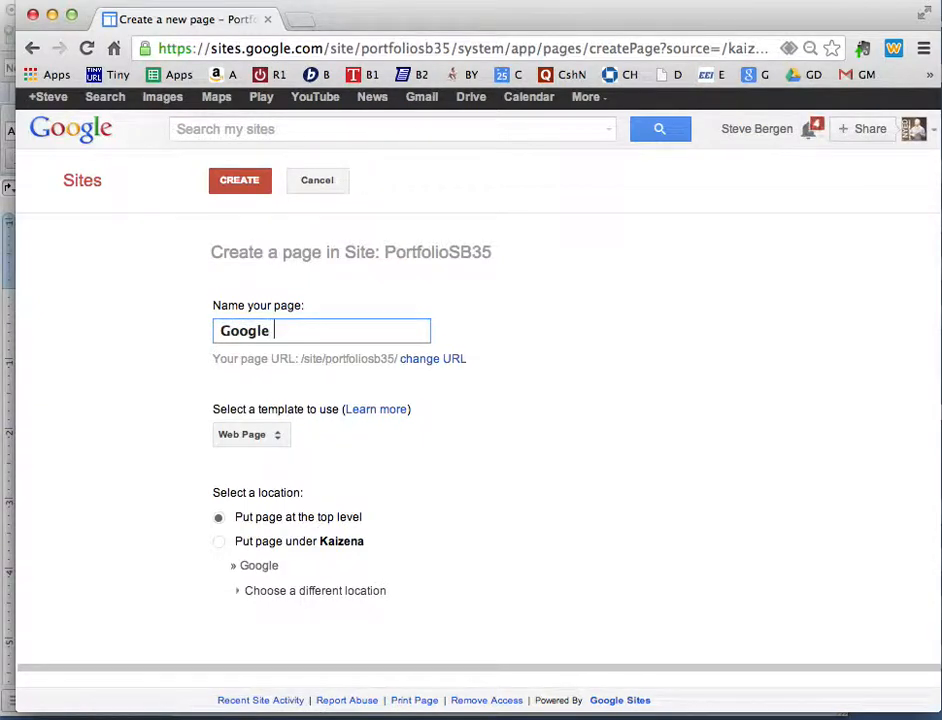
{"action": "type", "text": " DRAW"}
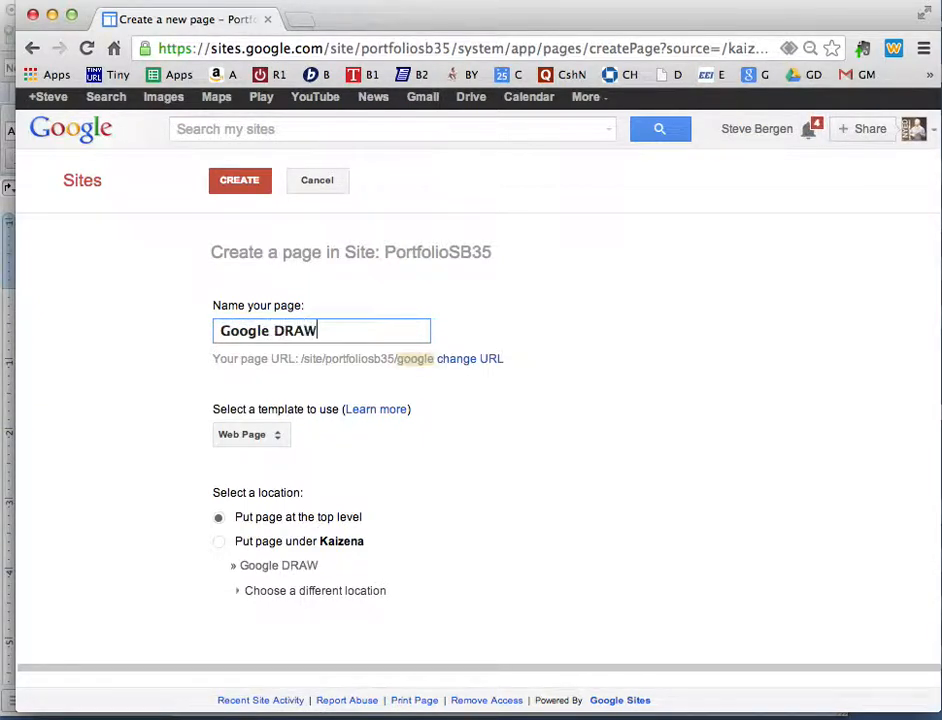
{"action": "left_click", "coordinate": [243, 184]}
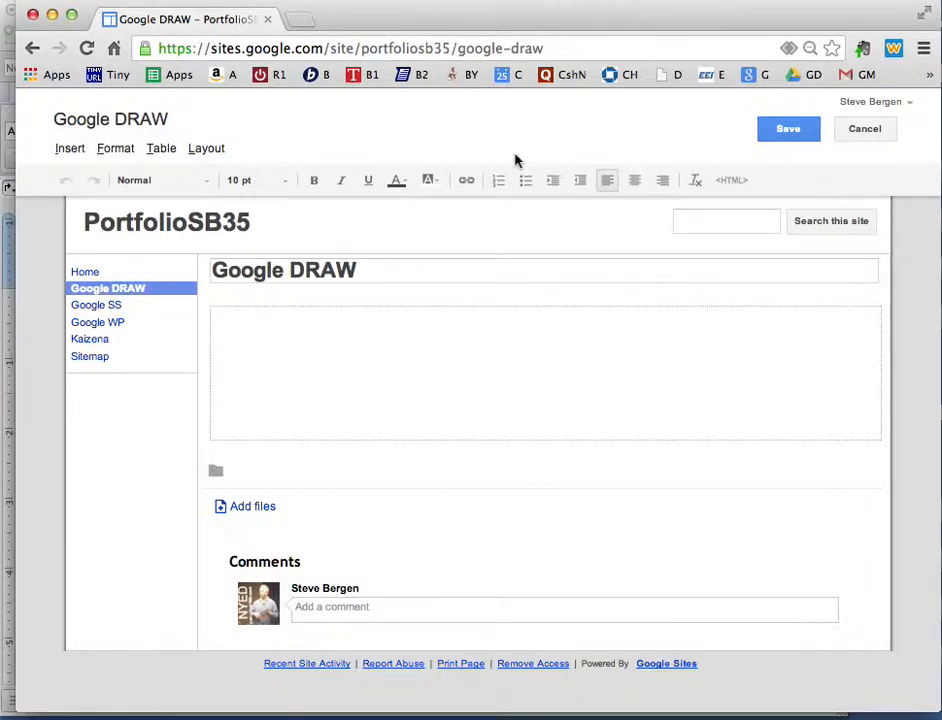
{"action": "left_click", "coordinate": [787, 137]}
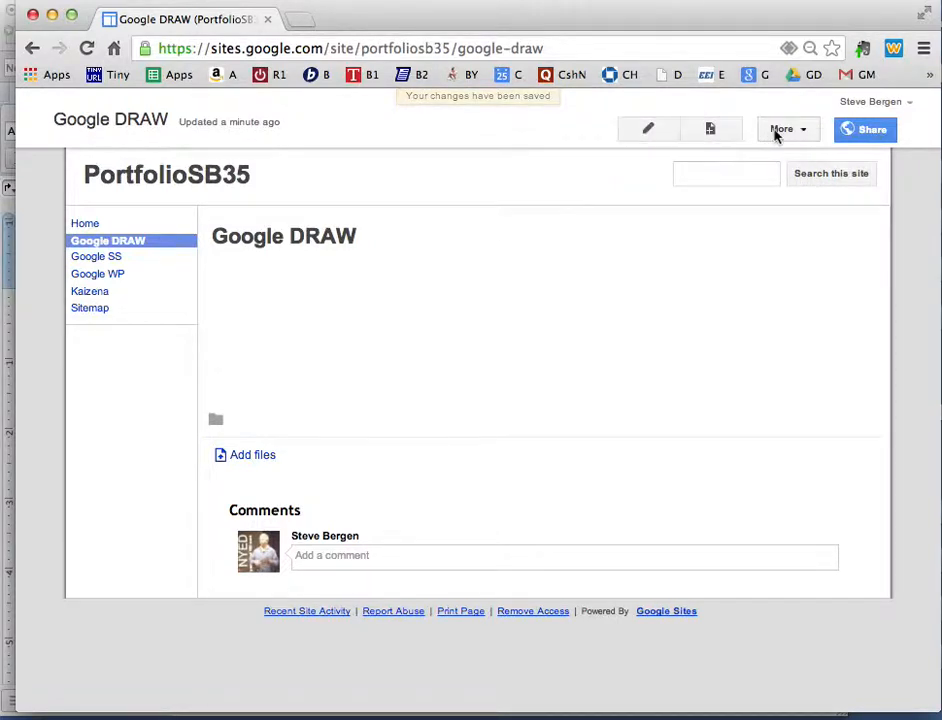
Edit the Google DRAW page and choose the "Lesson 2 Drawing" with the Wine Tasting artwork from Drive for insertion.
{"action": "left_click", "coordinate": [649, 133]}
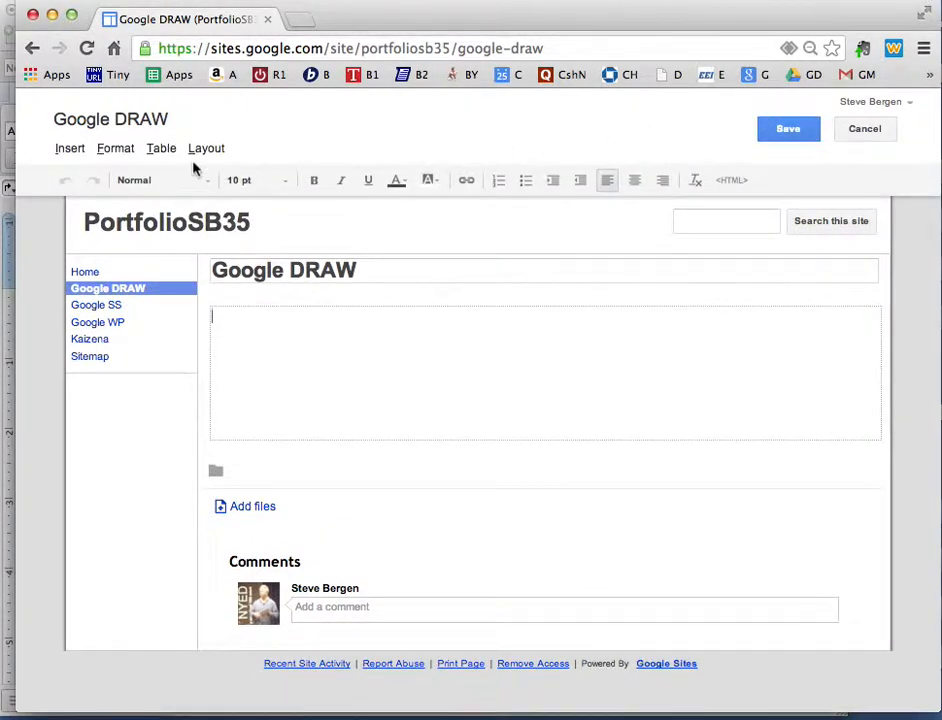
{"action": "left_click", "coordinate": [73, 150]}
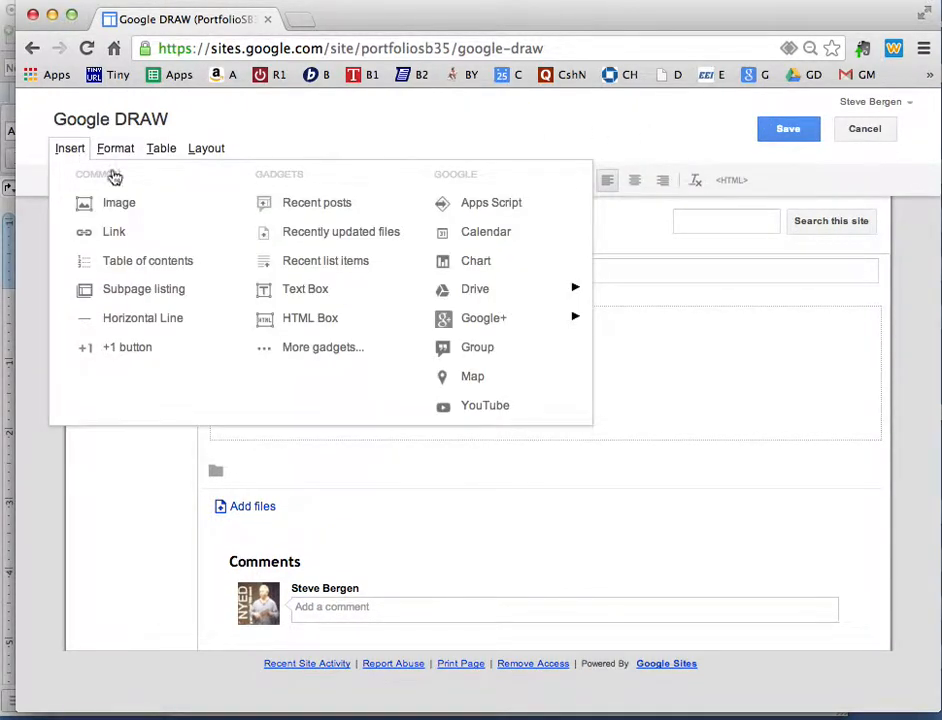
{"action": "mouse_move", "coordinate": [508, 302]}
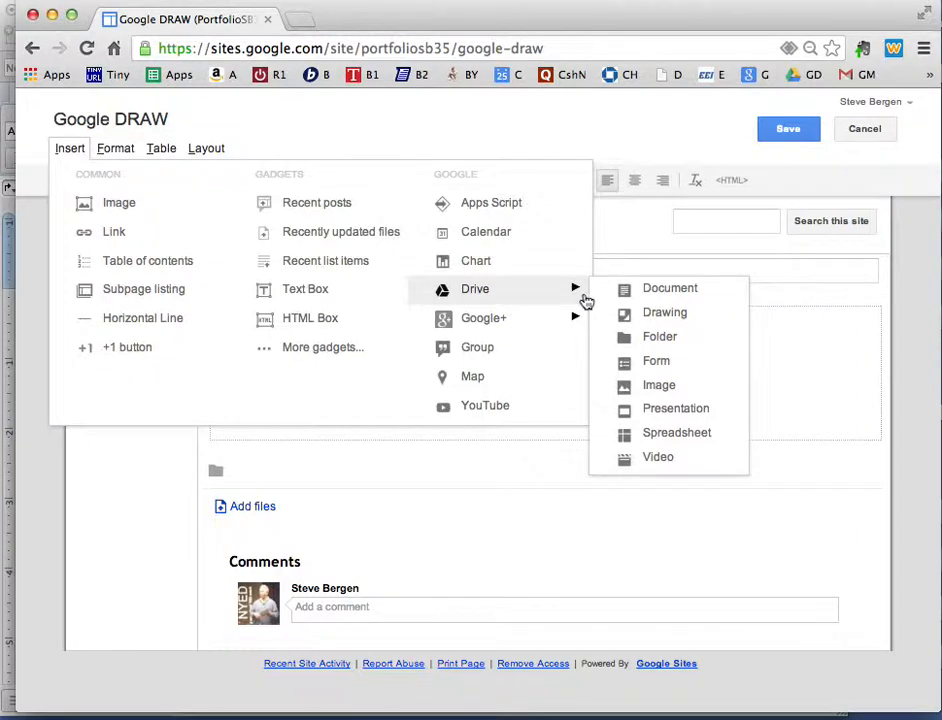
{"action": "left_click", "coordinate": [657, 320]}
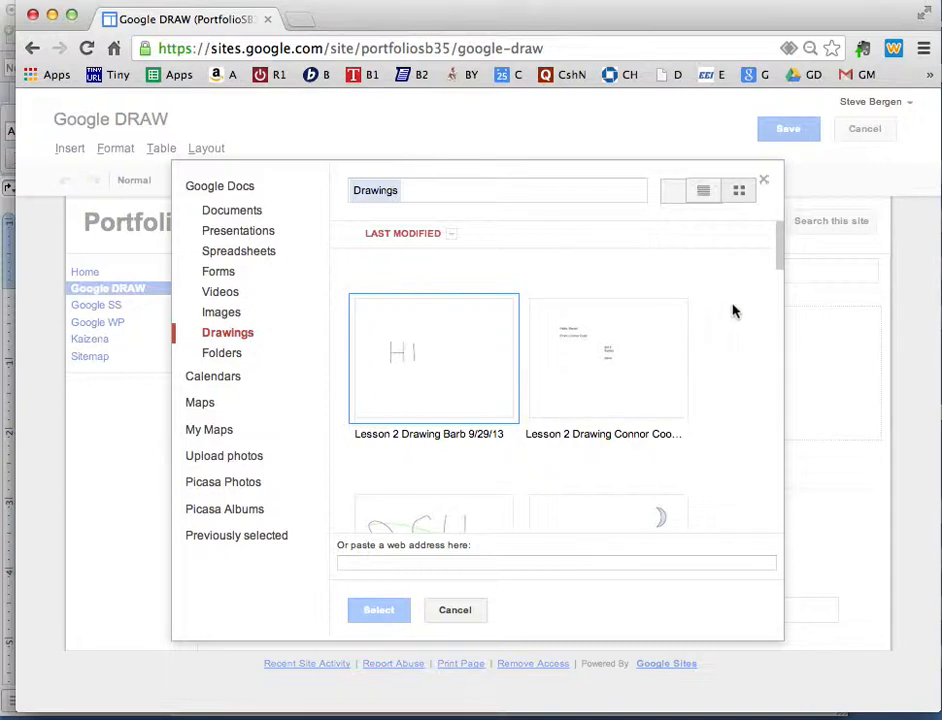
{"action": "left_click", "coordinate": [768, 268]}
{"action": "left_click", "coordinate": [783, 258]}
{"action": "left_click_drag", "start_coordinate": [783, 258], "coordinate": [777, 307]}
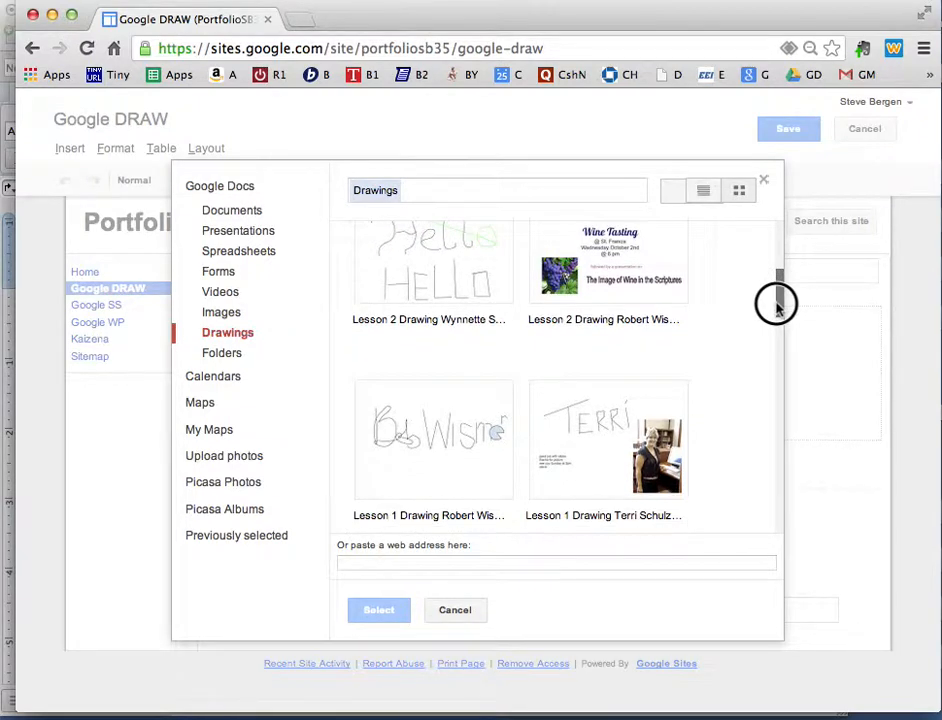
{"action": "left_click", "coordinate": [640, 270]}
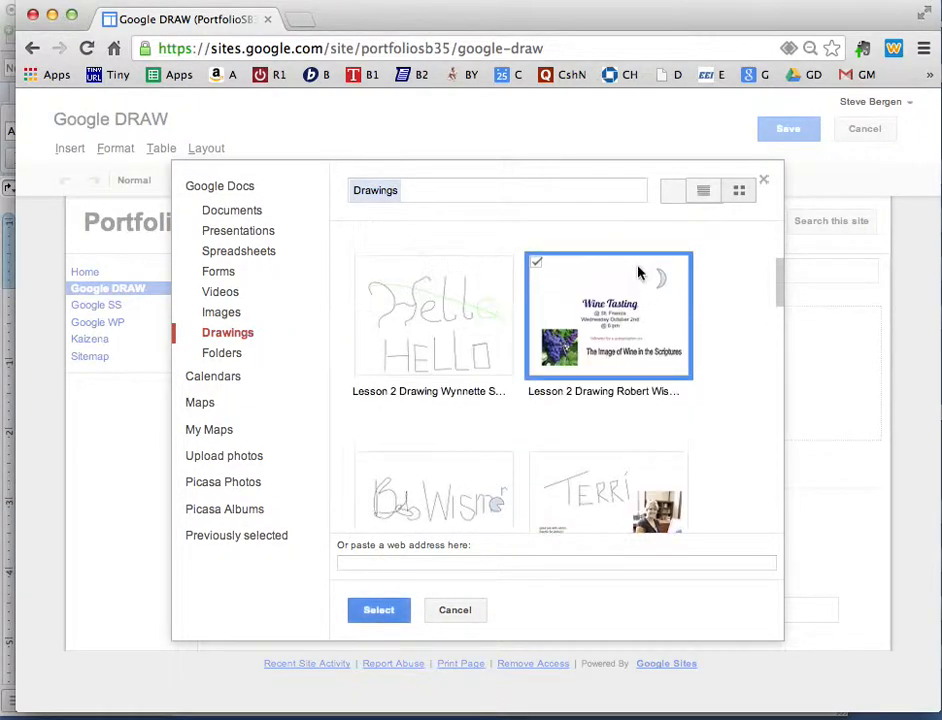
{"action": "left_click", "coordinate": [390, 612]}
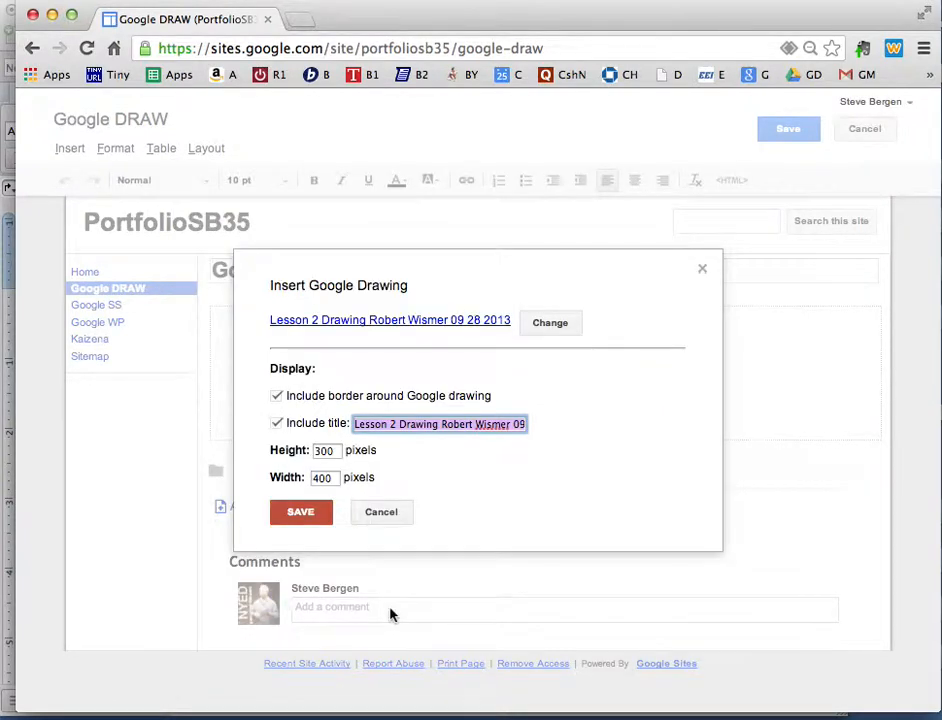
Set the drawing's height to 800 pixels, clear its width, insert it, and save the Google DRAW page.
{"action": "left_click", "coordinate": [338, 452]}
{"action": "left_click_drag", "start_coordinate": [340, 455], "coordinate": [310, 450]}
{"action": "type", "text": "800"}
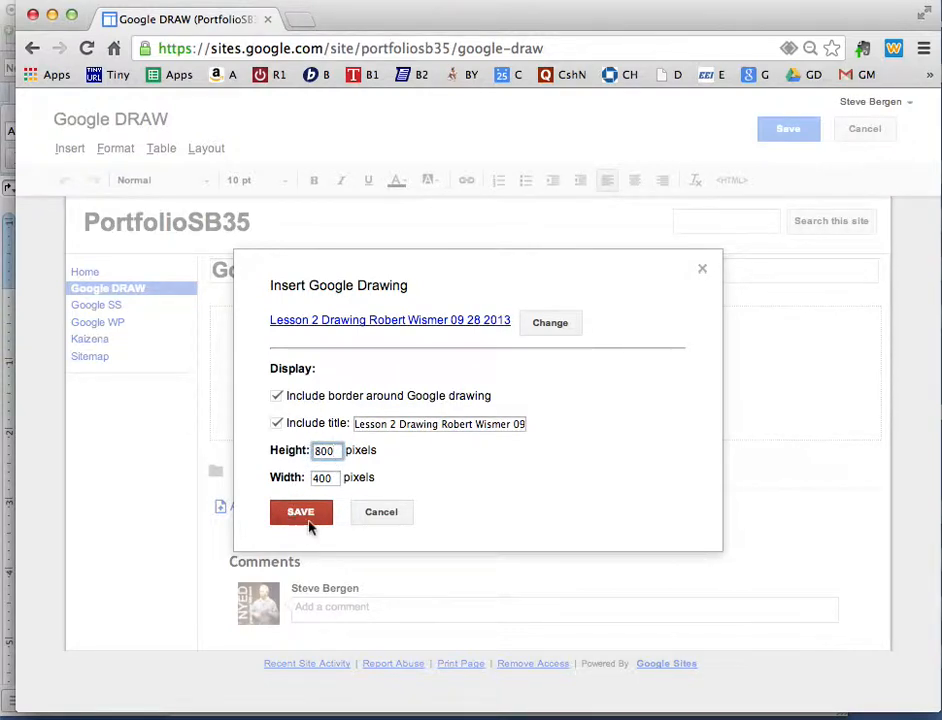
{"action": "left_click_drag", "start_coordinate": [338, 479], "coordinate": [312, 478]}
{"action": "key", "text": "BackSpace"}
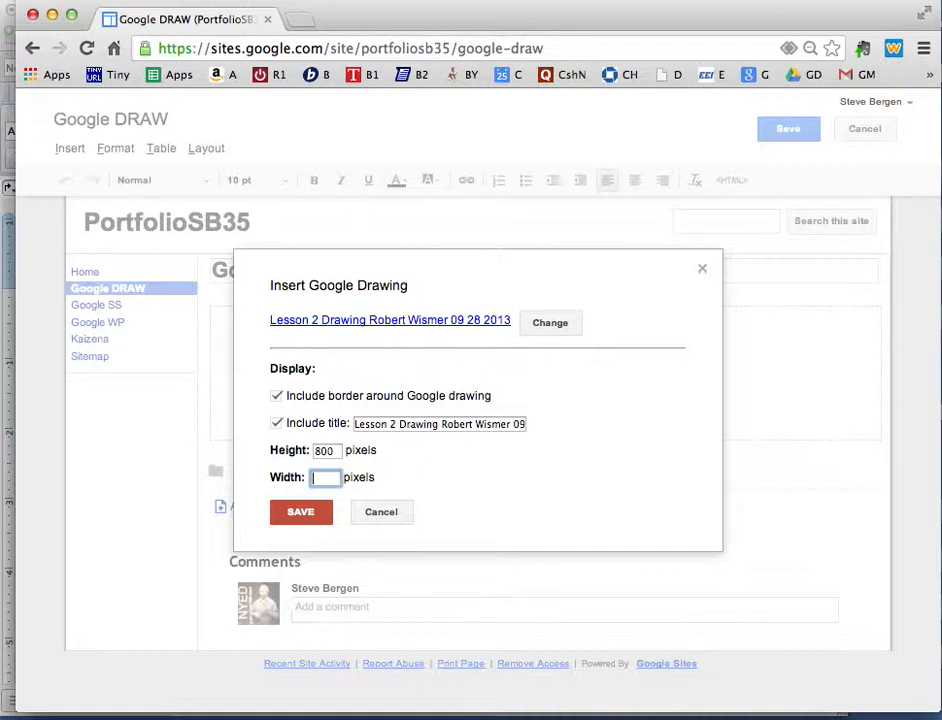
{"action": "left_click", "coordinate": [315, 517]}
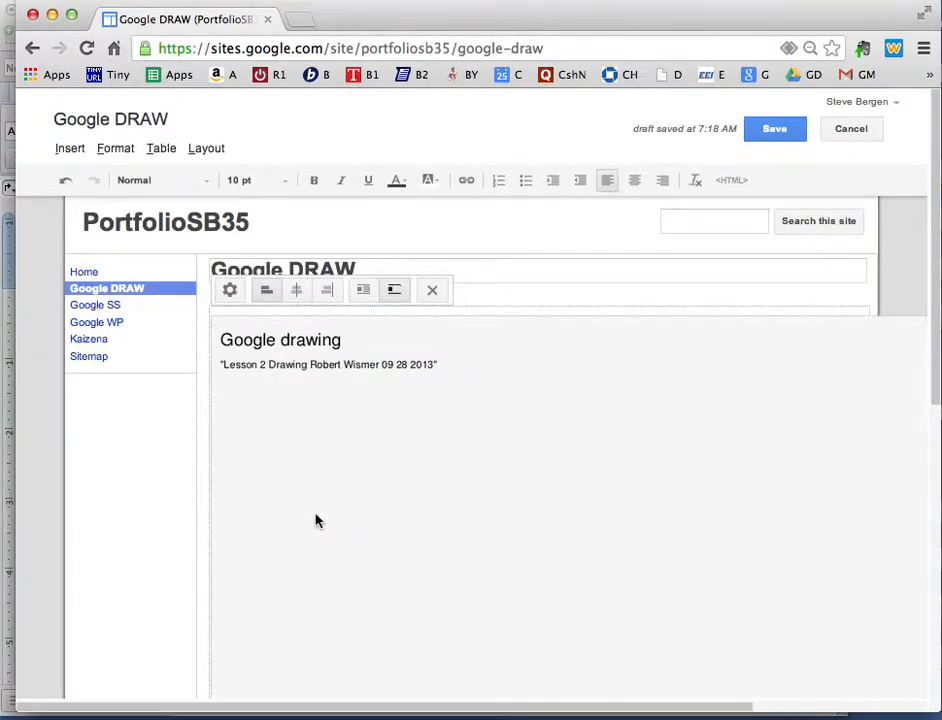
{"action": "left_click", "coordinate": [772, 130]}
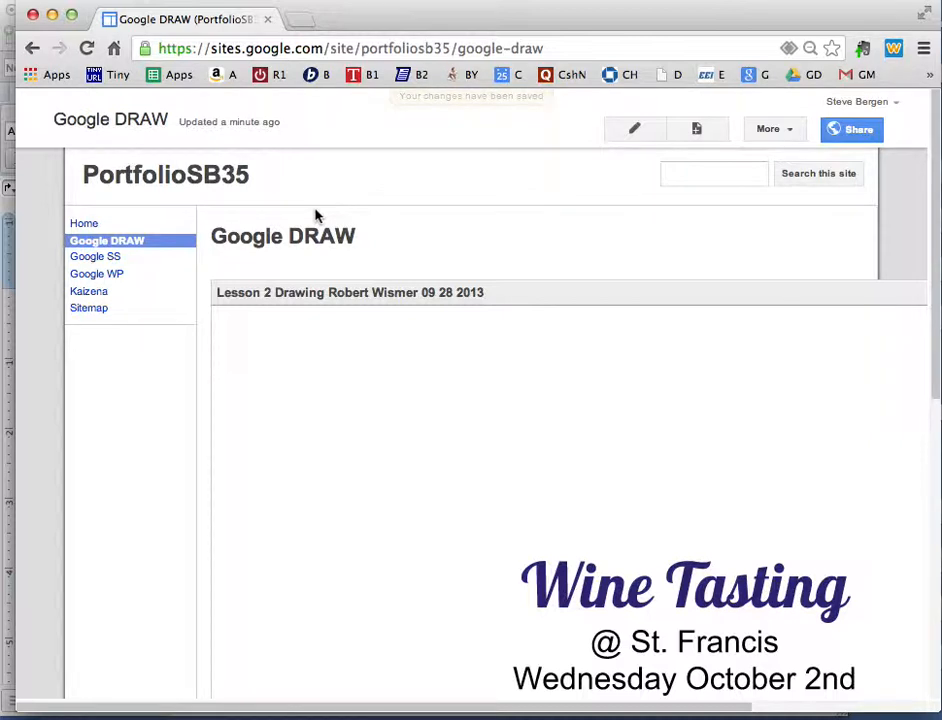
Try to open the site's Kaizena page for editing and to load Google Drive in the same window.
{"action": "left_click", "coordinate": [100, 298]}
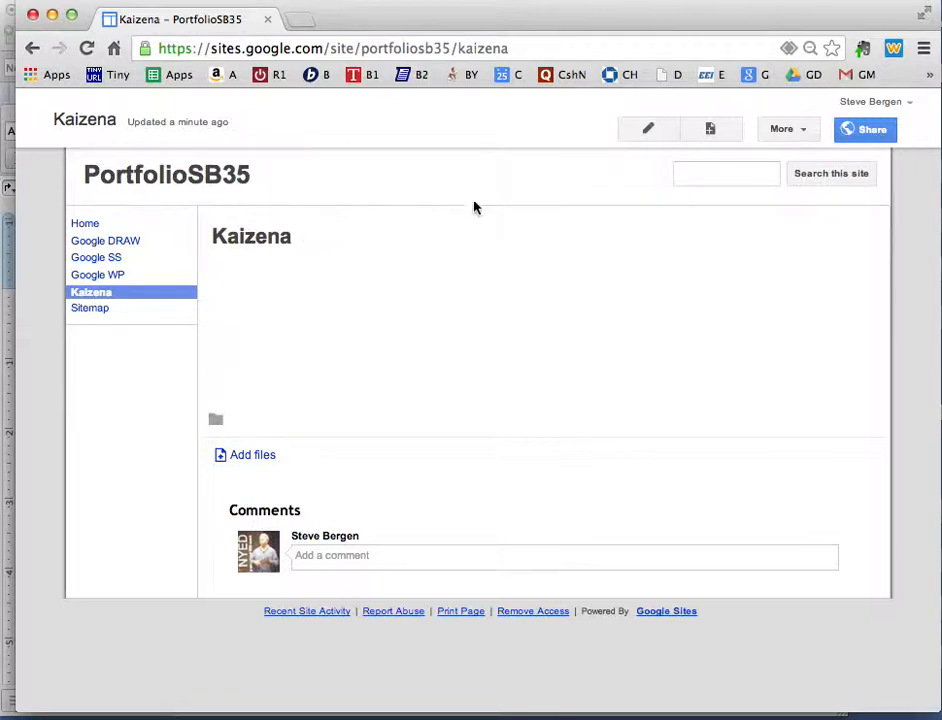
{"action": "left_click", "coordinate": [650, 130]}
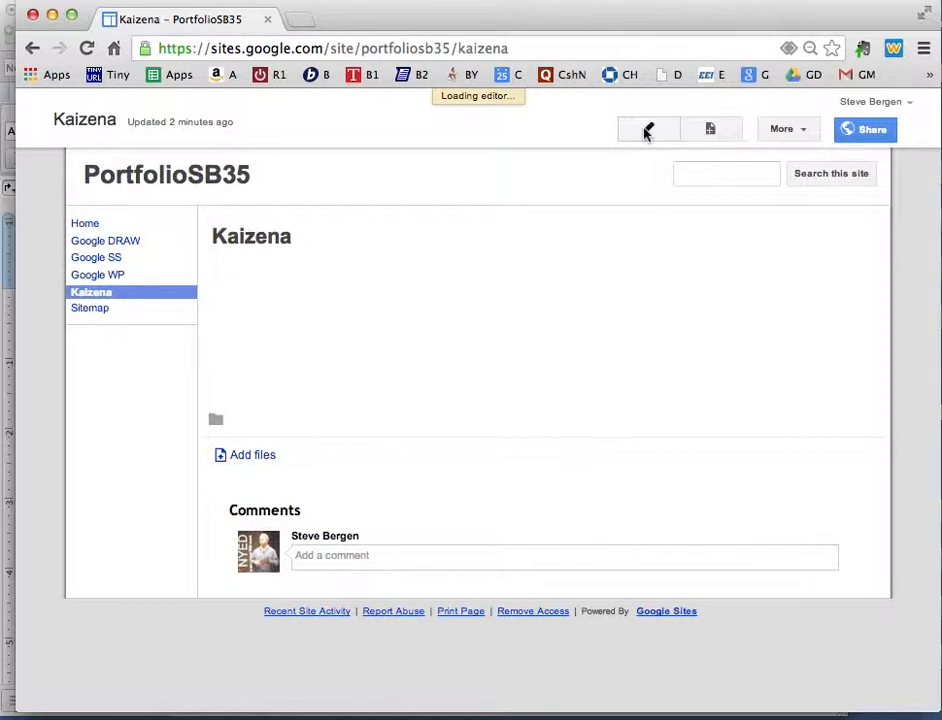
{"action": "left_click", "coordinate": [805, 78]}
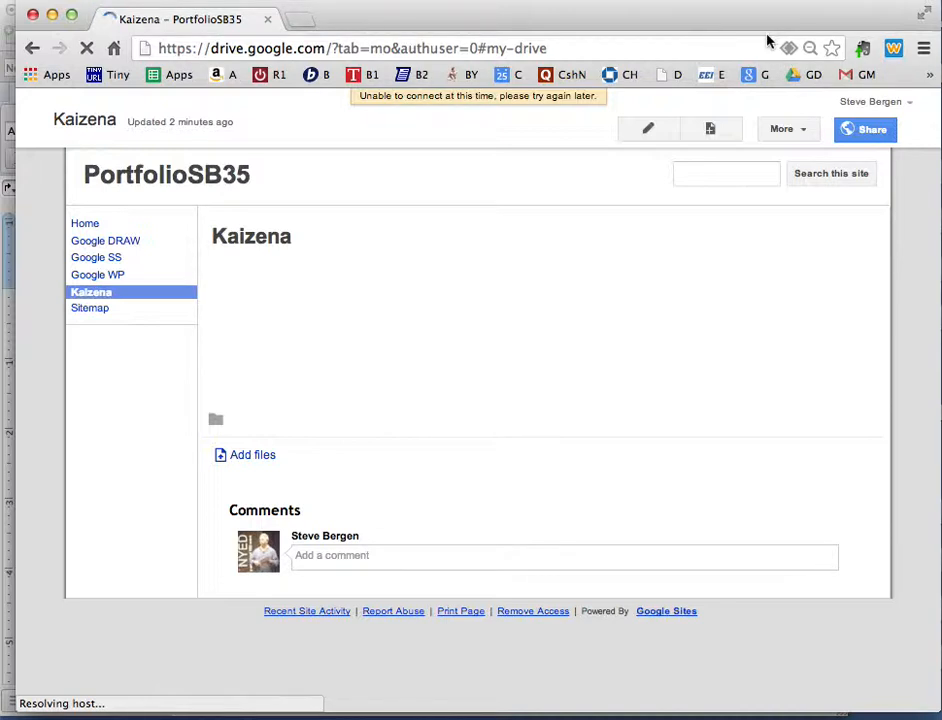
Open kaizena.com in a new browser window and capture a screenshot of its home page area.
{"action": "key", "text": "super+n"}
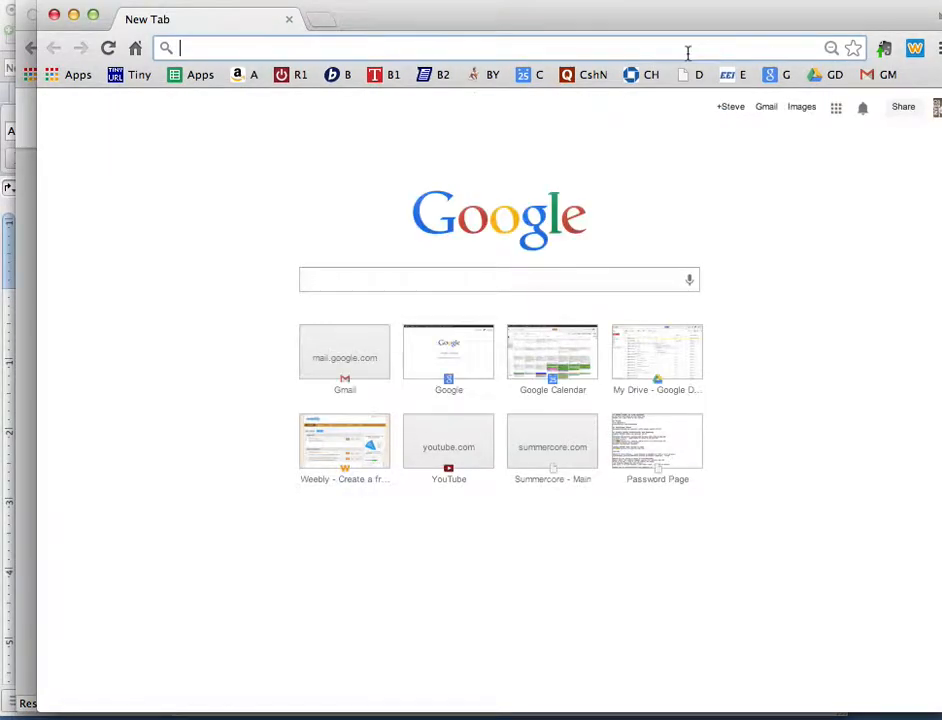
{"action": "left_click", "coordinate": [816, 76]}
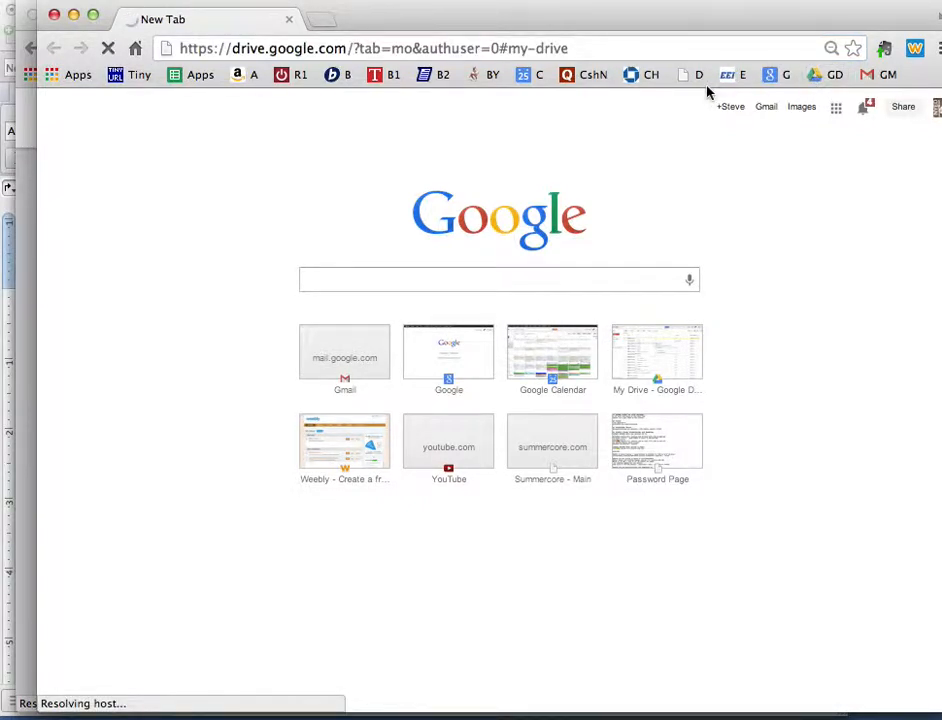
{"action": "left_click", "coordinate": [612, 48]}
{"action": "type", "text": "kaizena"}
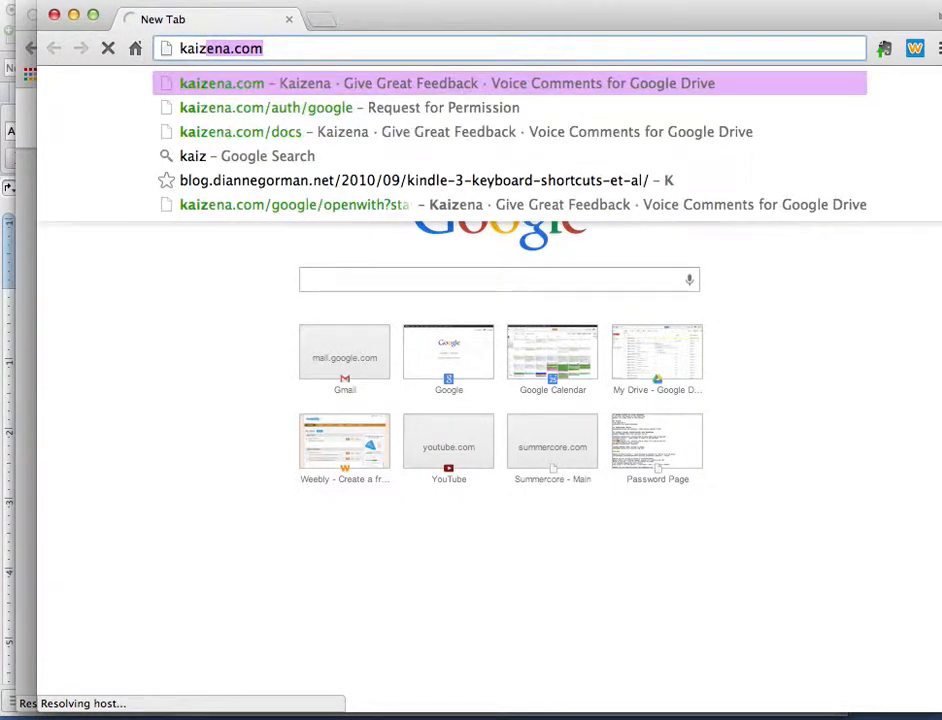
{"action": "type", "text": ".com"}
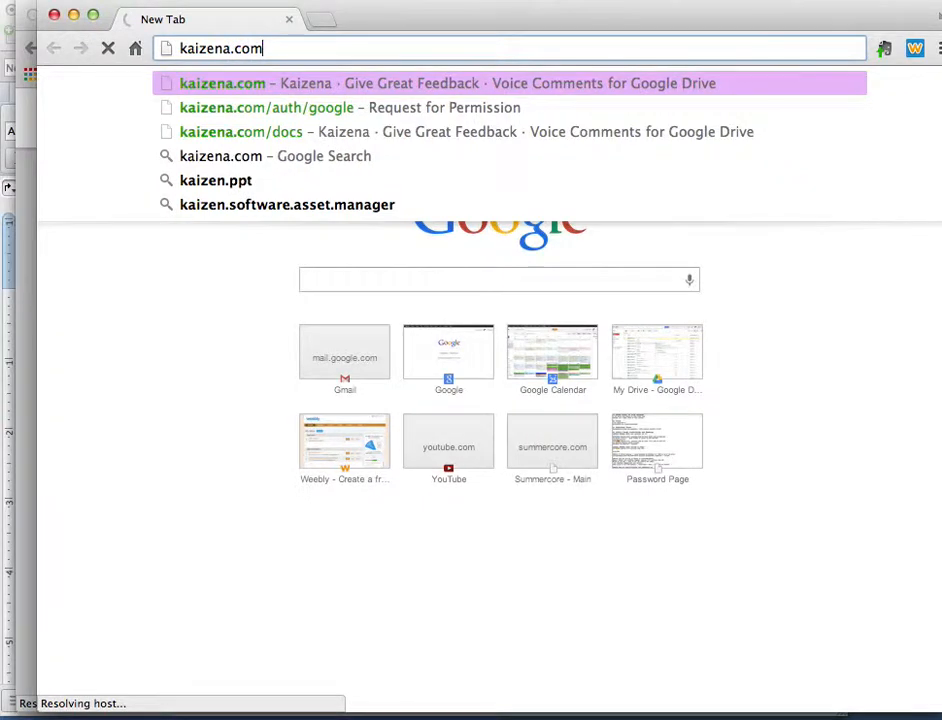
{"action": "key", "text": "Return"}
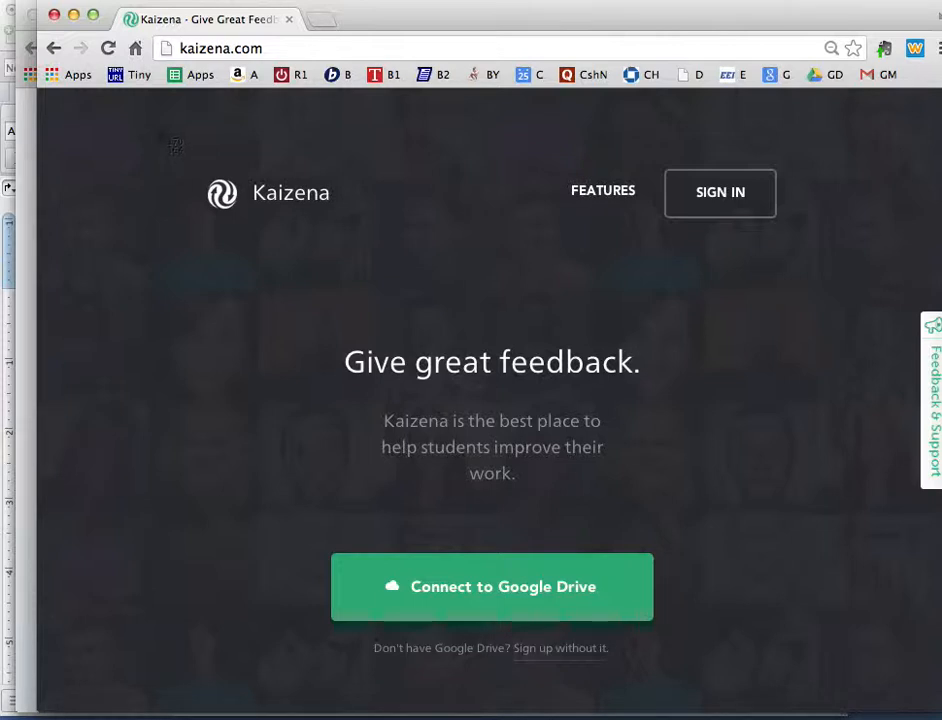
{"action": "left_click_drag", "start_coordinate": [159, 134], "coordinate": [848, 667]}
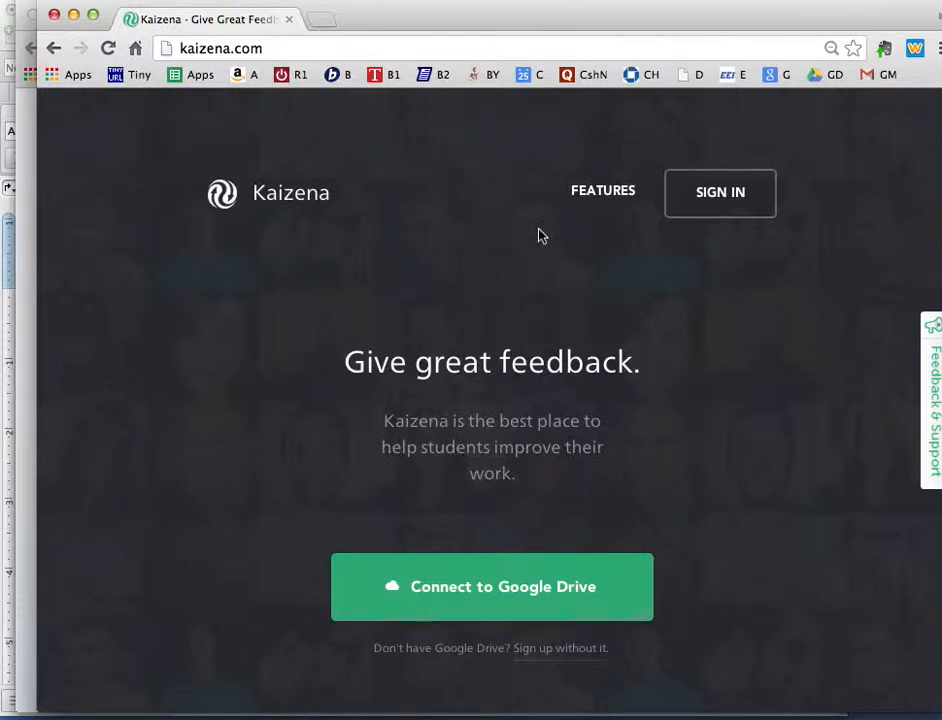
Move the Kaizena window out of the way and go to the Google Sites list in the other browser window.
{"action": "left_click_drag", "start_coordinate": [414, 24], "coordinate": [451, 658]}
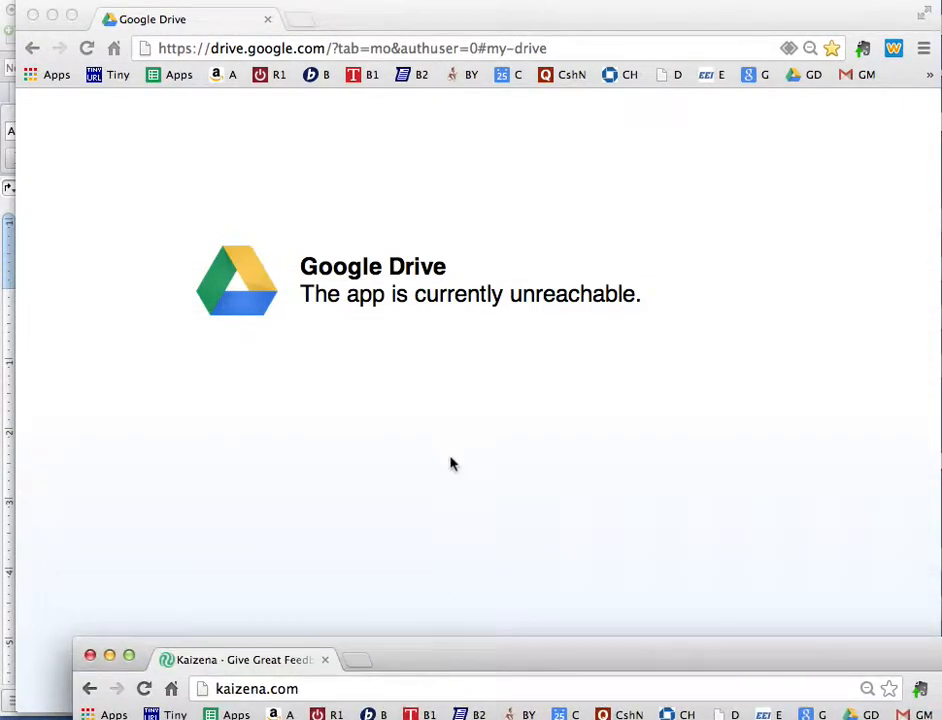
{"action": "left_click", "coordinate": [532, 322]}
{"action": "left_click", "coordinate": [526, 47]}
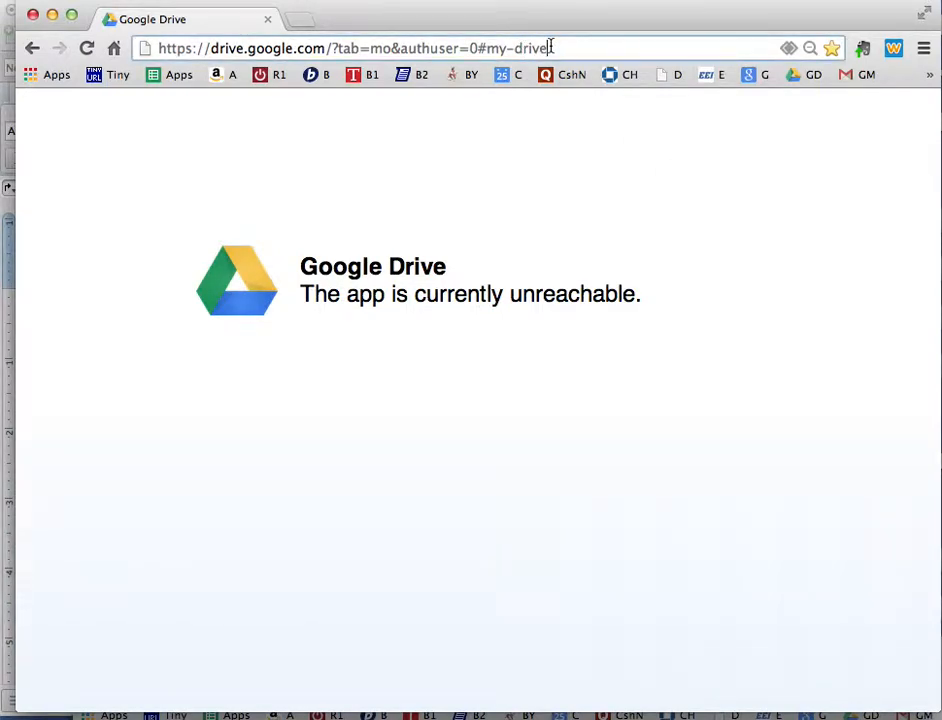
{"action": "left_click", "coordinate": [549, 47]}
{"action": "type", "text": "sites"}
{"action": "key", "text": "Return"}
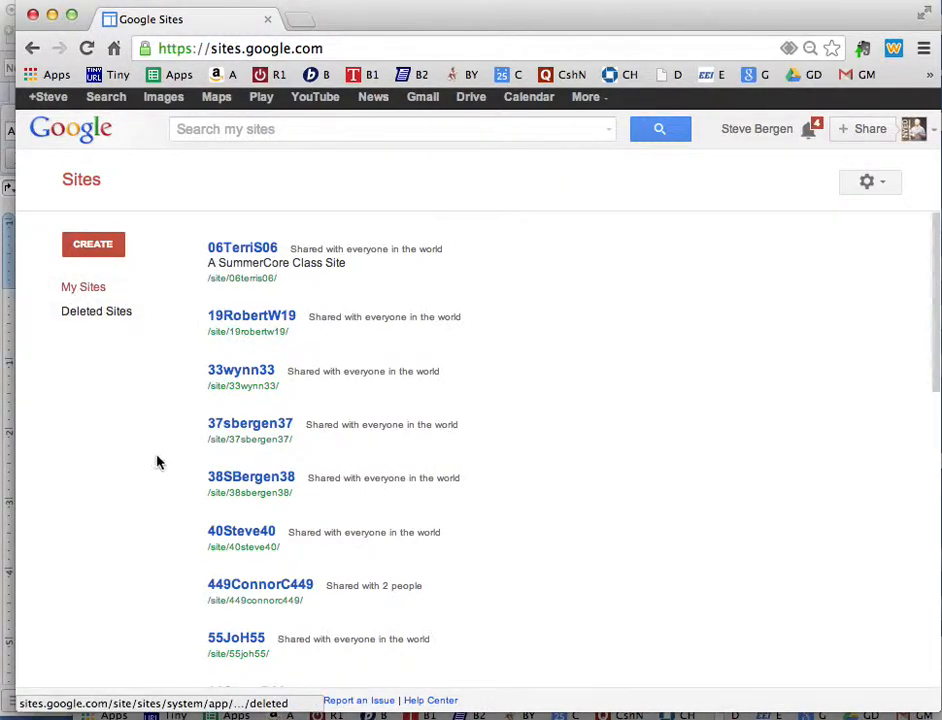
Open the PortfolioSB35 site from the list and start editing its Kaizena page.
{"action": "left_click_drag", "start_coordinate": [931, 345], "coordinate": [900, 645]}
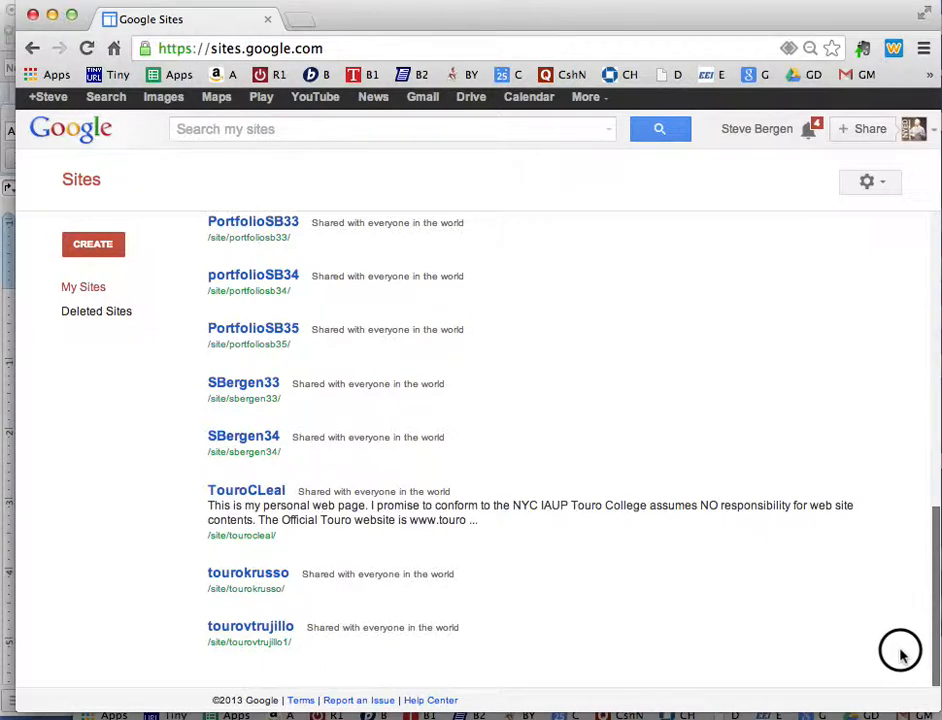
{"action": "left_click_drag", "start_coordinate": [900, 649], "coordinate": [900, 622]}
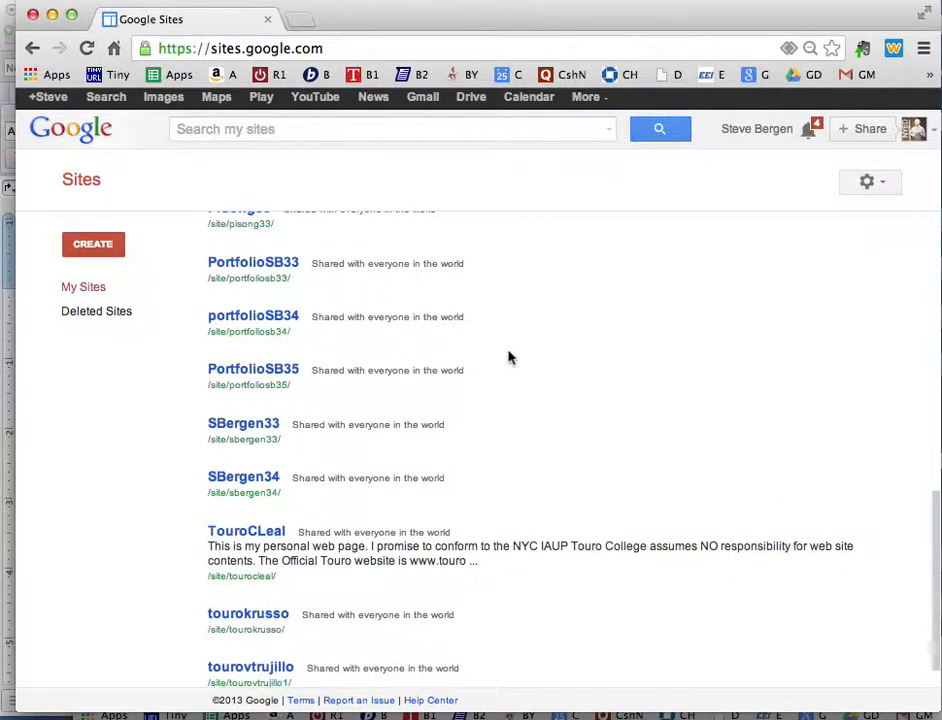
{"action": "left_click", "coordinate": [265, 373]}
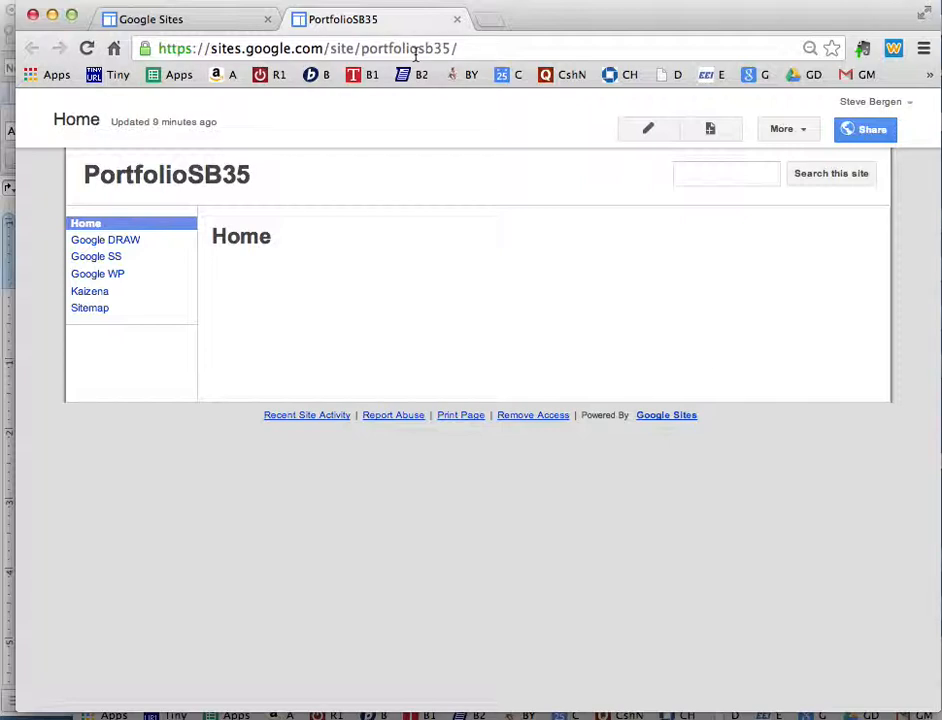
{"action": "left_click", "coordinate": [101, 298]}
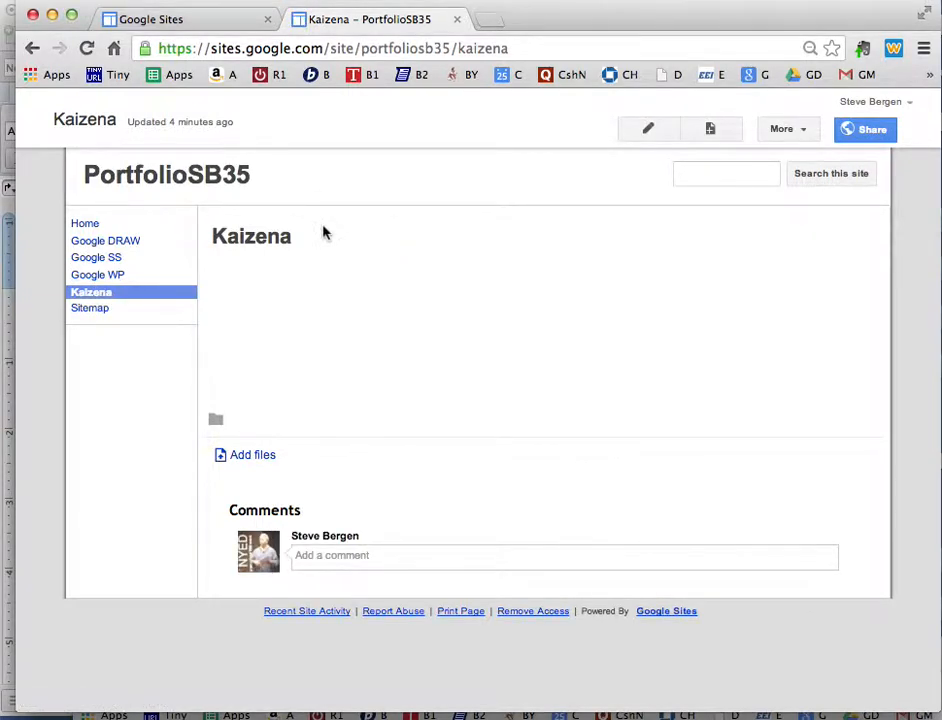
{"action": "left_click", "coordinate": [647, 130]}
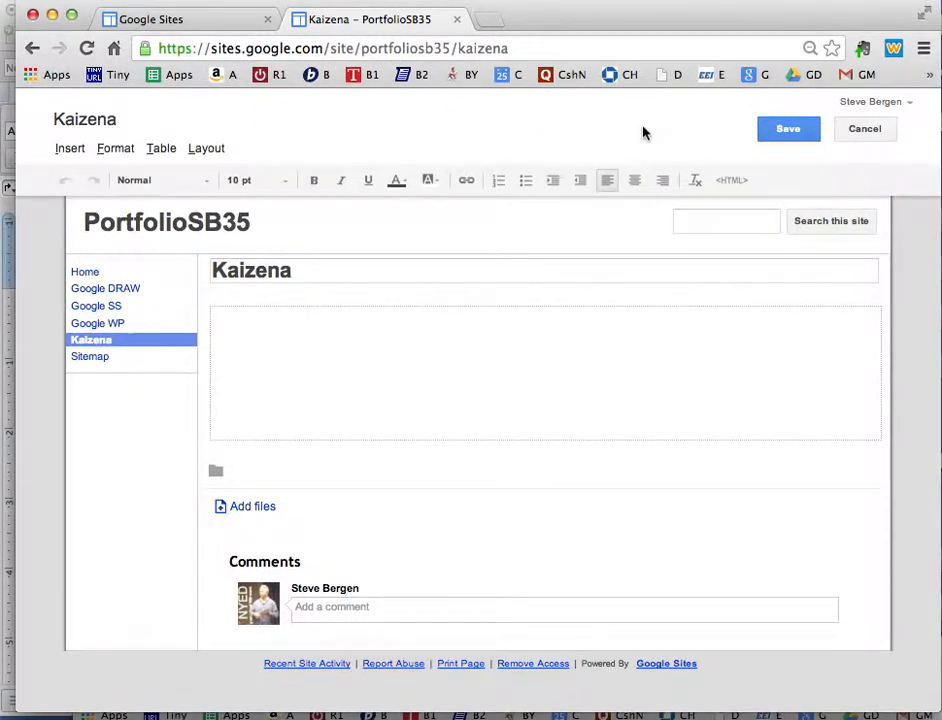
Upload kaiz.png from the Desktop, insert it as an image on the Kaizena page, and save the page.
{"action": "left_click", "coordinate": [72, 149]}
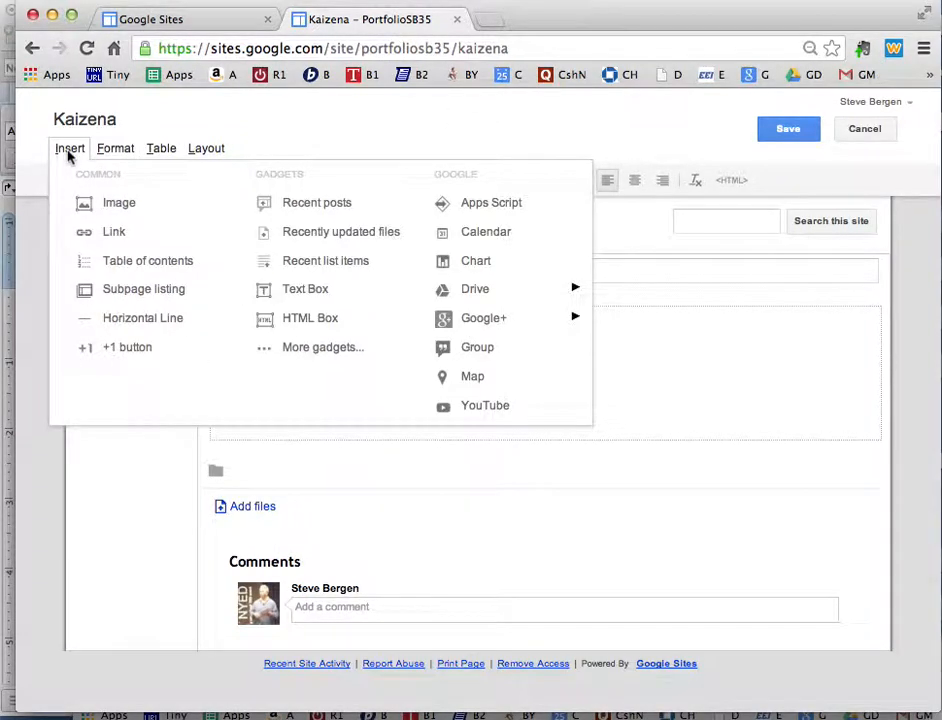
{"action": "left_click", "coordinate": [80, 206]}
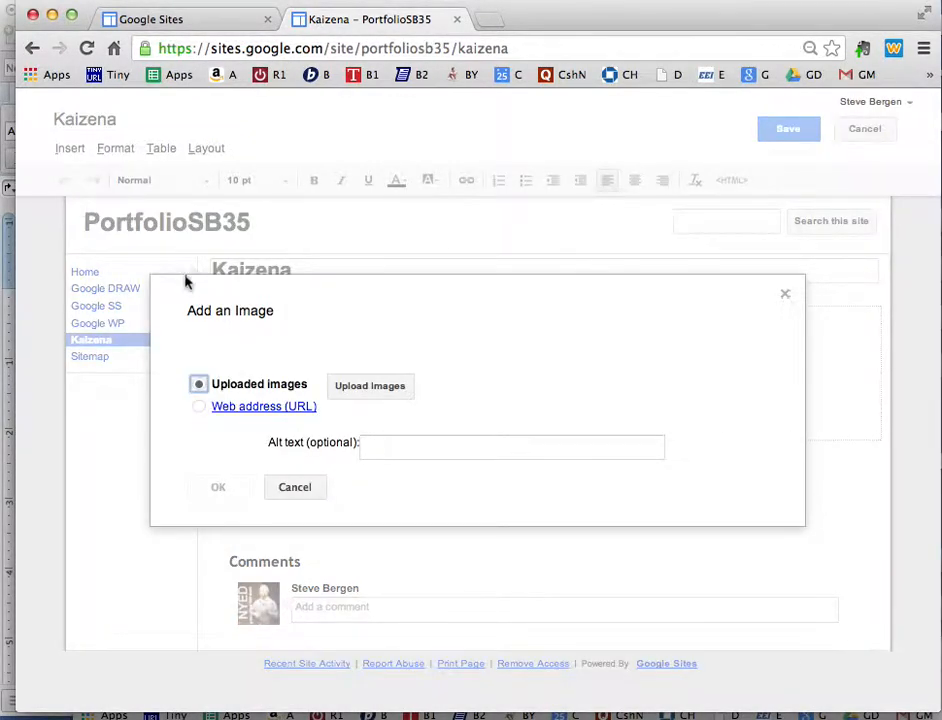
{"action": "left_click", "coordinate": [358, 396]}
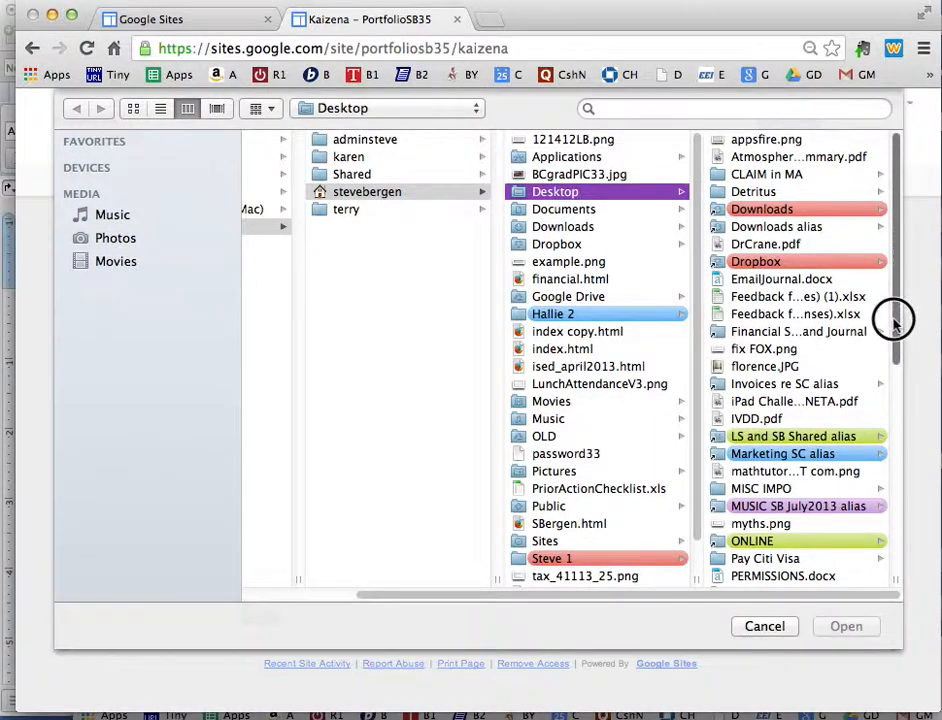
{"action": "left_click_drag", "start_coordinate": [900, 320], "coordinate": [888, 468]}
{"action": "scroll", "coordinate": [888, 470], "scroll_direction": "down", "scroll_amount": 5}
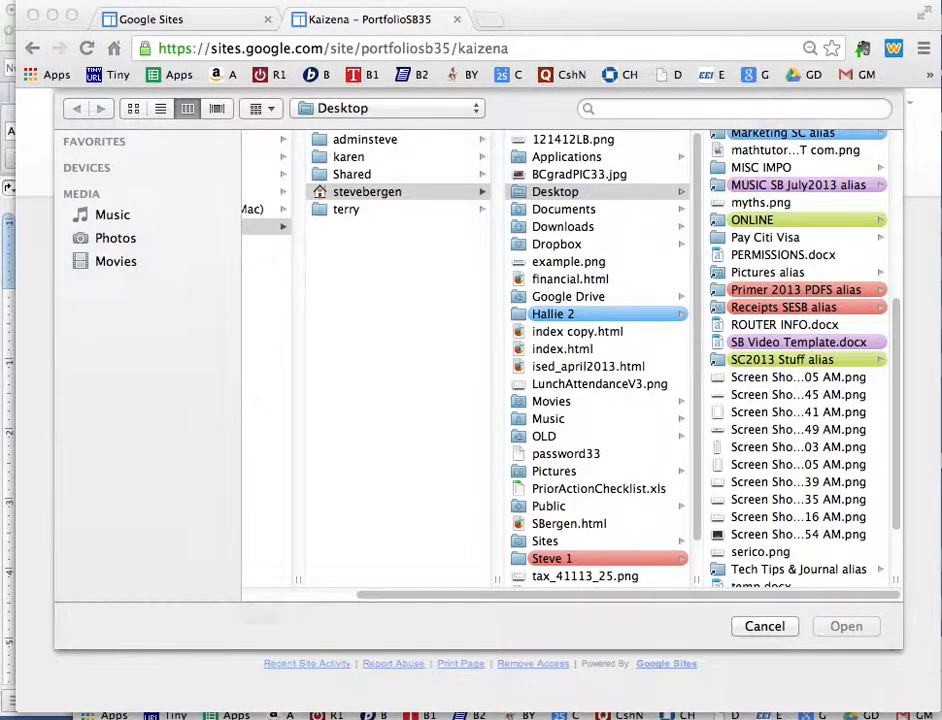
{"action": "scroll", "coordinate": [800, 350], "scroll_direction": "up", "scroll_amount": 1}
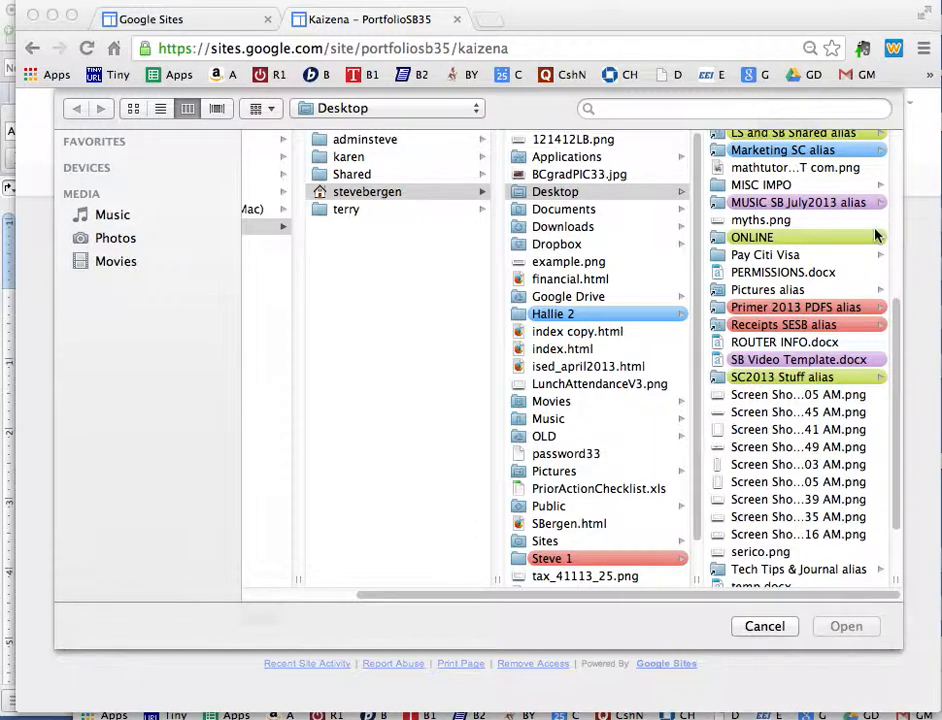
{"action": "left_click_drag", "start_coordinate": [897, 303], "coordinate": [900, 262]}
{"action": "left_click", "coordinate": [760, 195]}
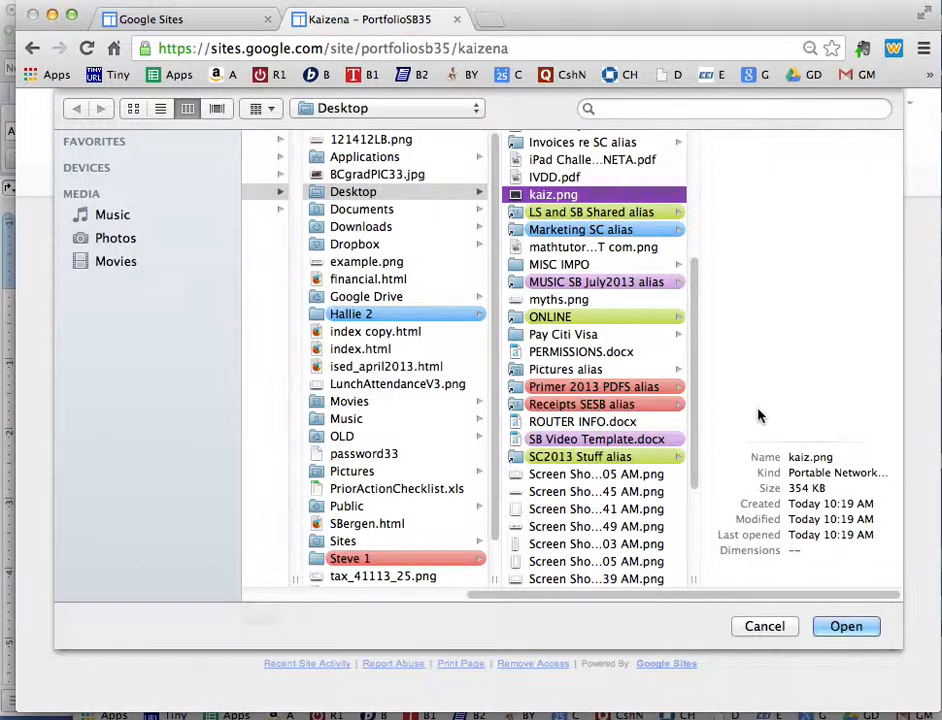
{"action": "left_click", "coordinate": [848, 626]}
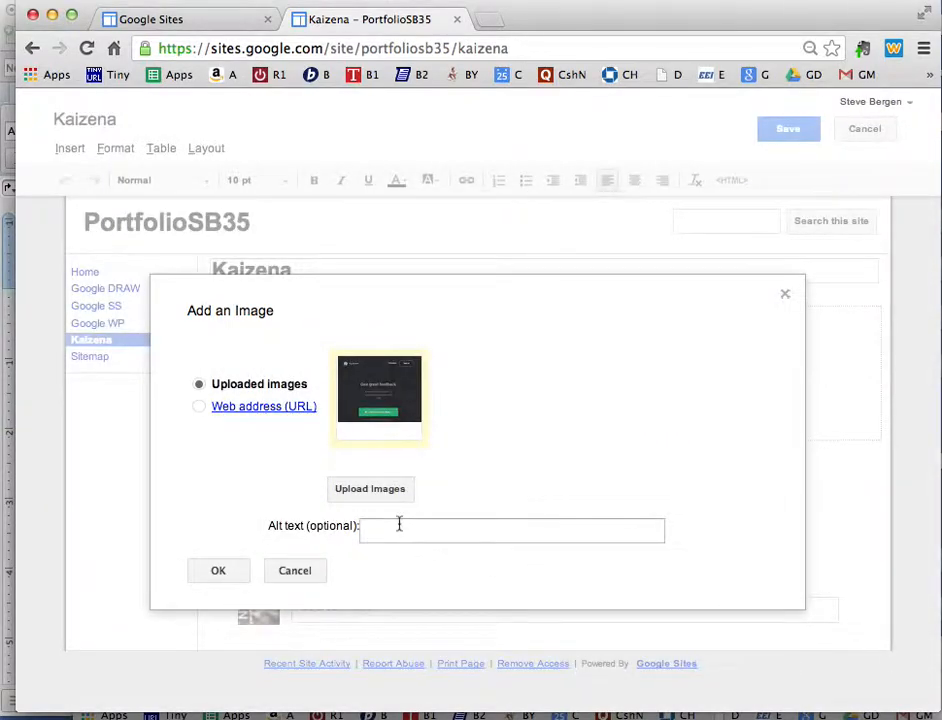
{"action": "left_click", "coordinate": [219, 571]}
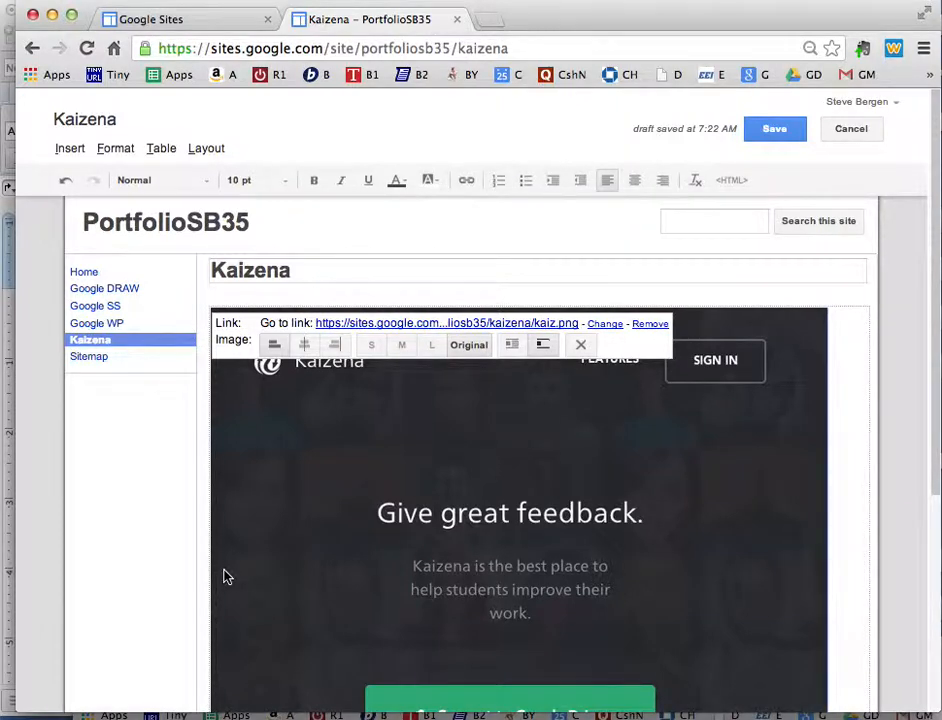
{"action": "left_click", "coordinate": [770, 140]}
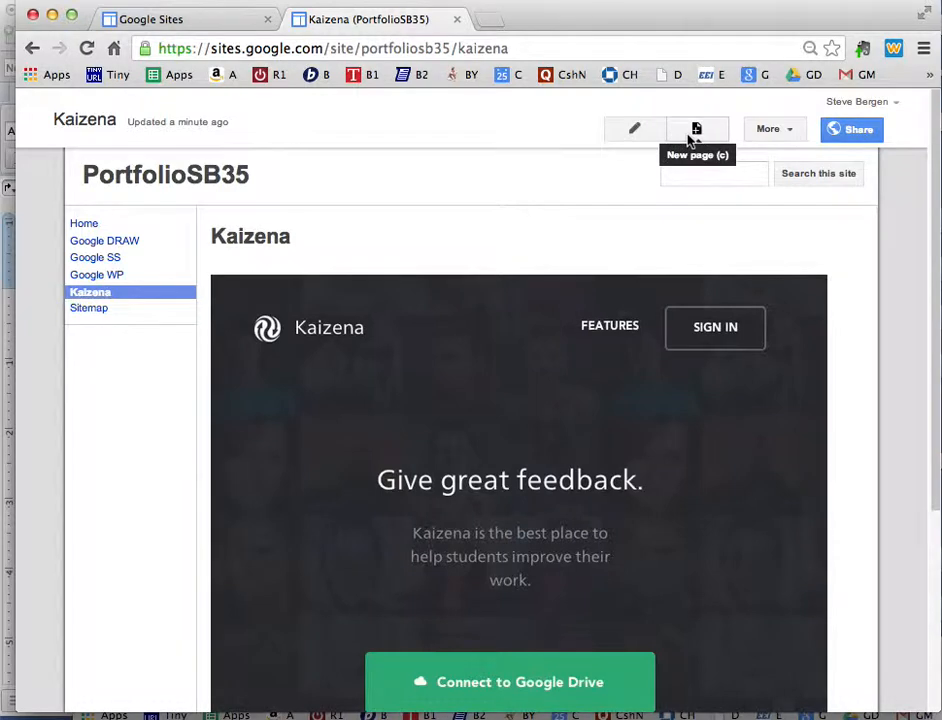
Change the site's base theme to Legal Pad in the site management settings and save the change.
{"action": "left_click", "coordinate": [788, 131]}
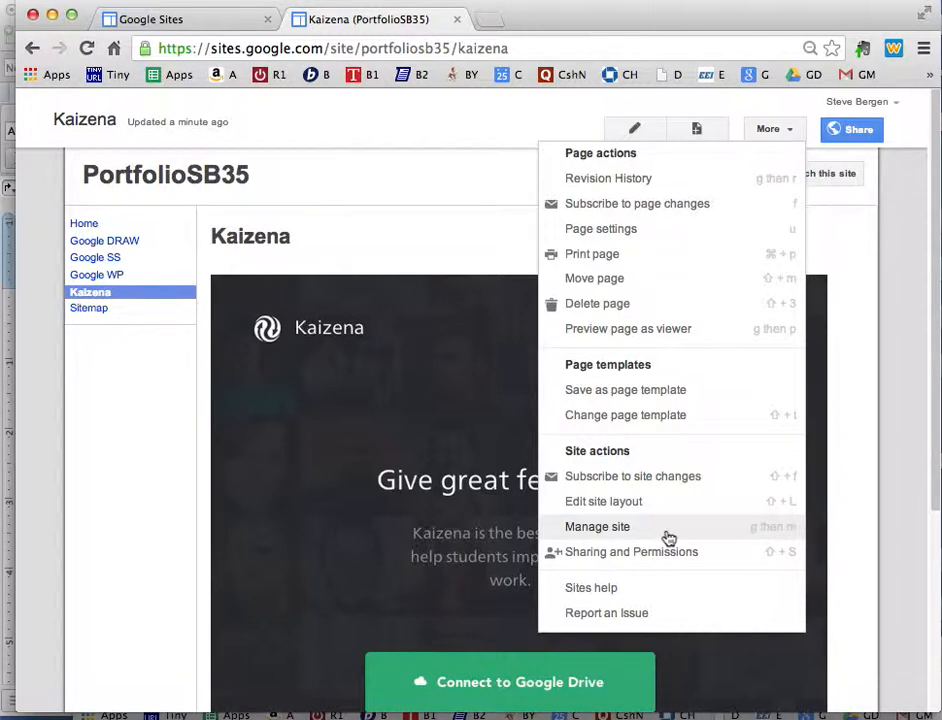
{"action": "left_click", "coordinate": [620, 527]}
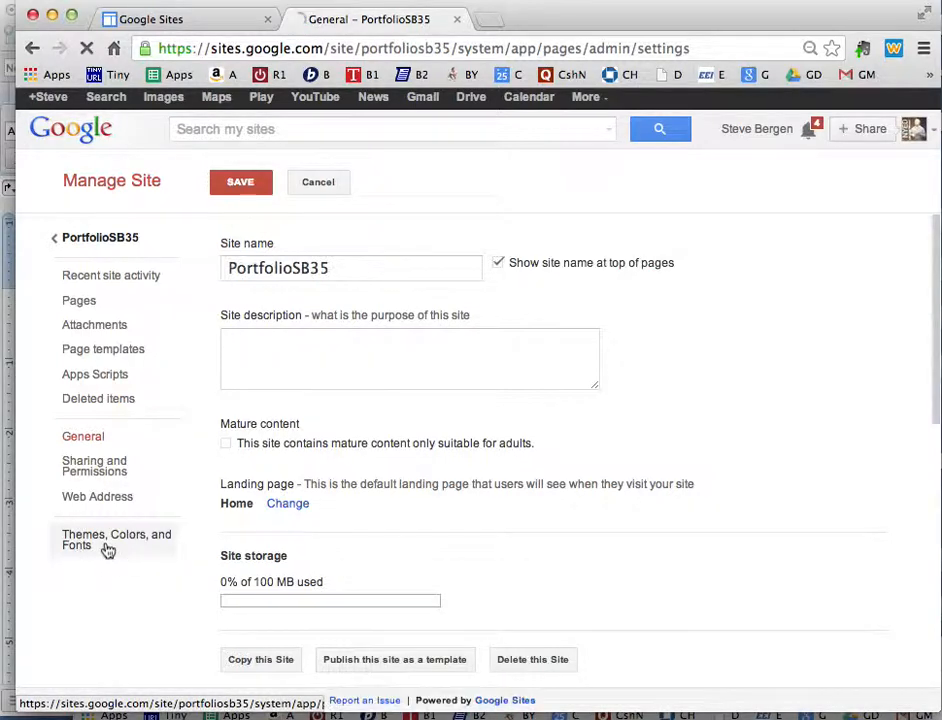
{"action": "left_click", "coordinate": [108, 550]}
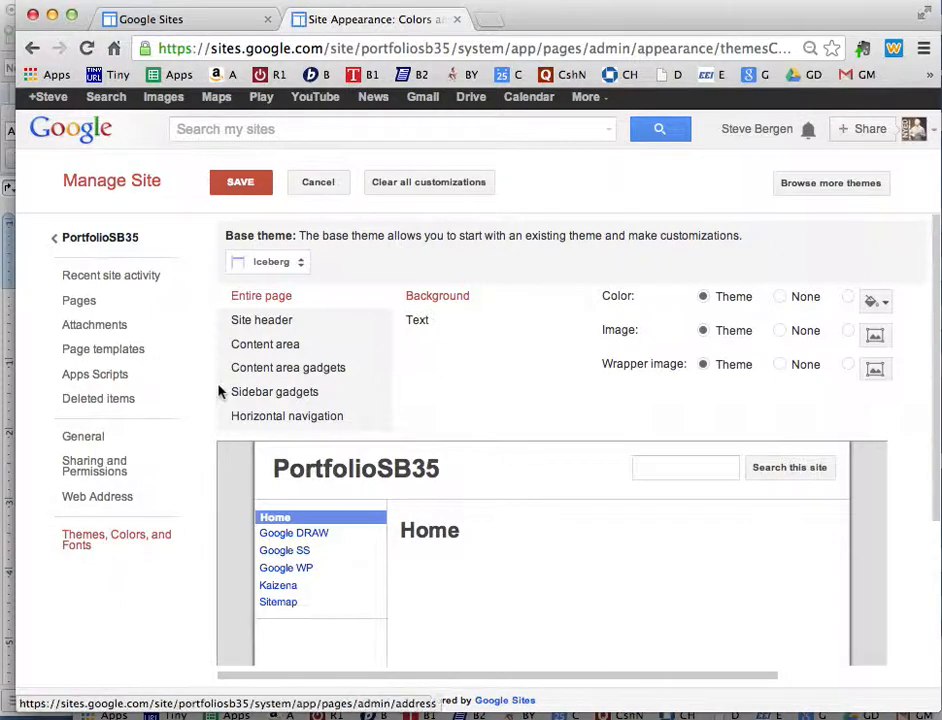
{"action": "left_click", "coordinate": [301, 265]}
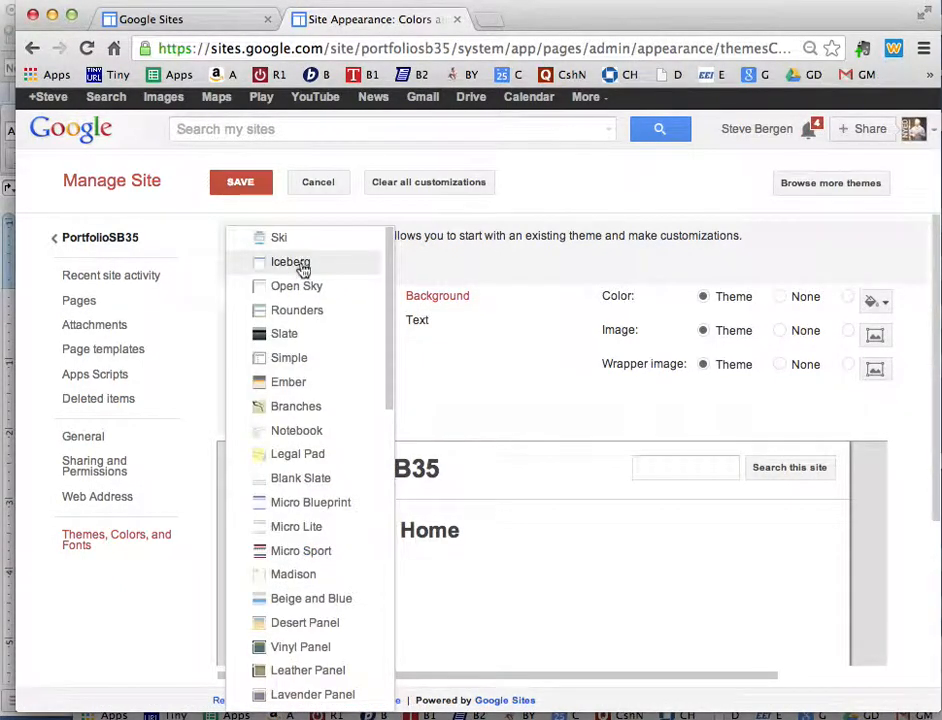
{"action": "left_click", "coordinate": [286, 455]}
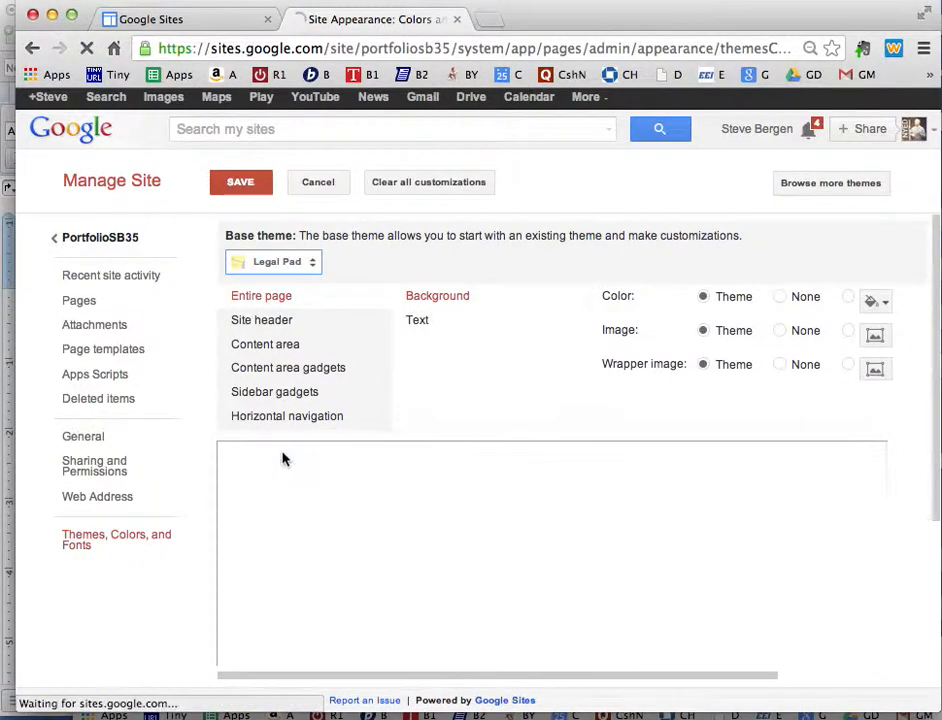
{"action": "left_click", "coordinate": [246, 188]}
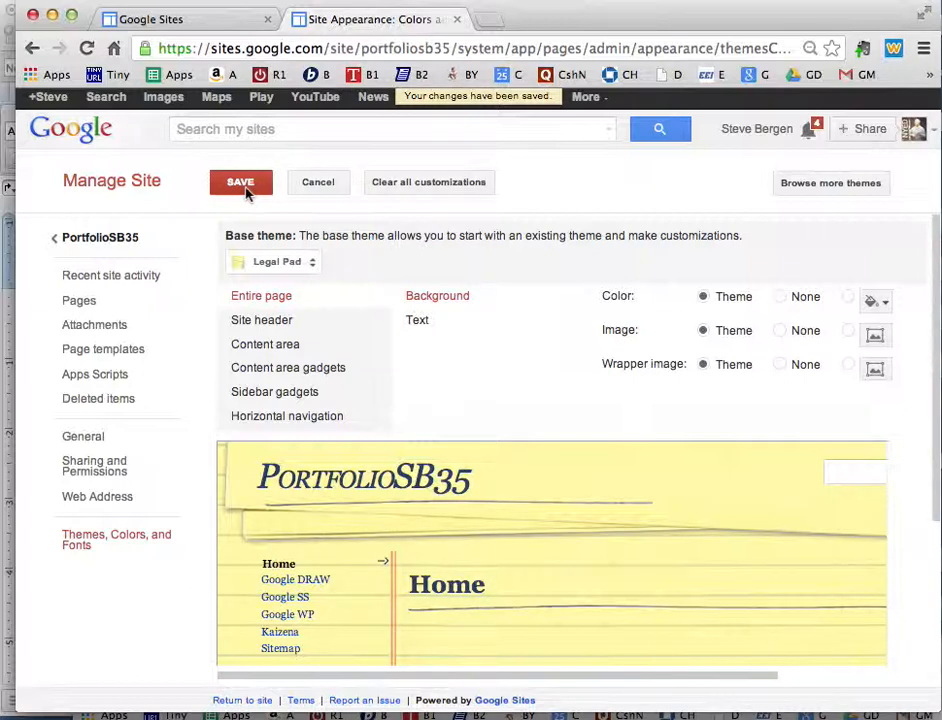
Return to the PortfolioSB35 site and view the Google DRAW and Google SS pages in the Legal Pad theme.
{"action": "left_click", "coordinate": [120, 246]}
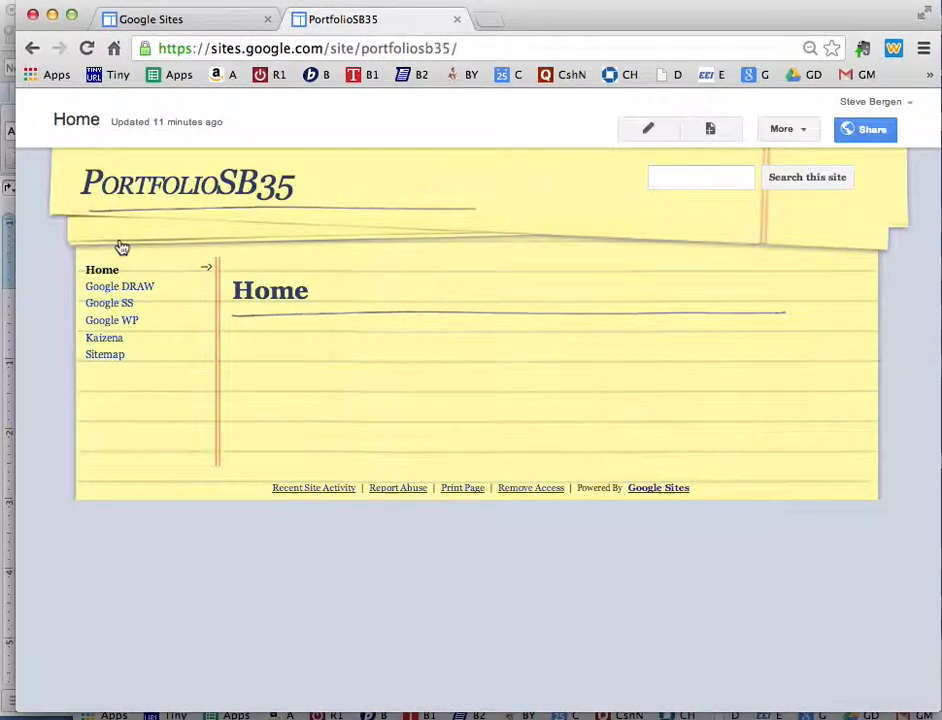
{"action": "left_click", "coordinate": [122, 290]}
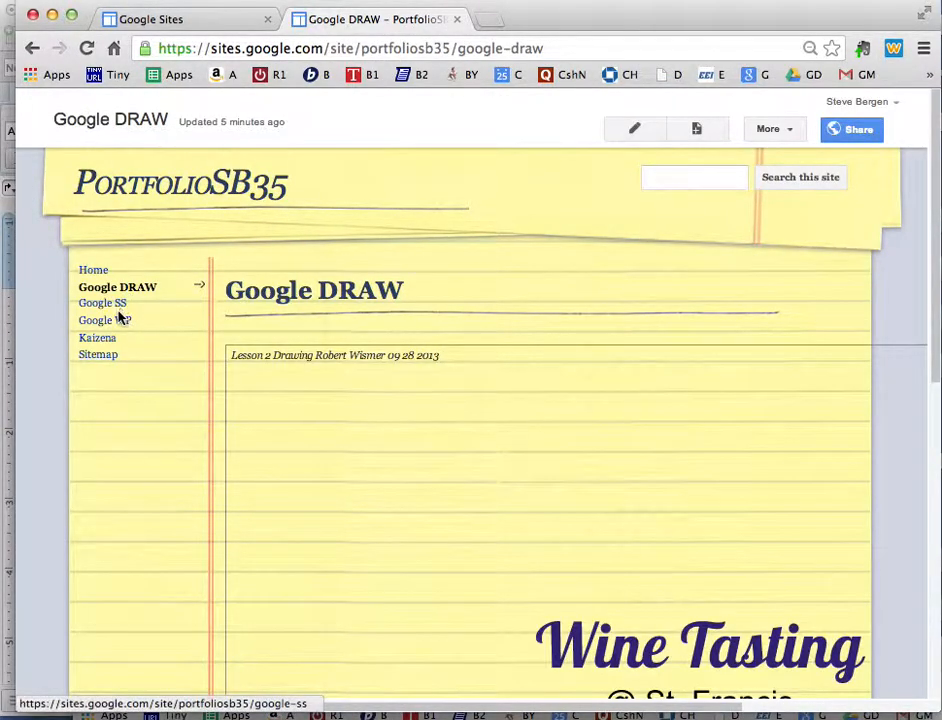
{"action": "left_click", "coordinate": [116, 306]}
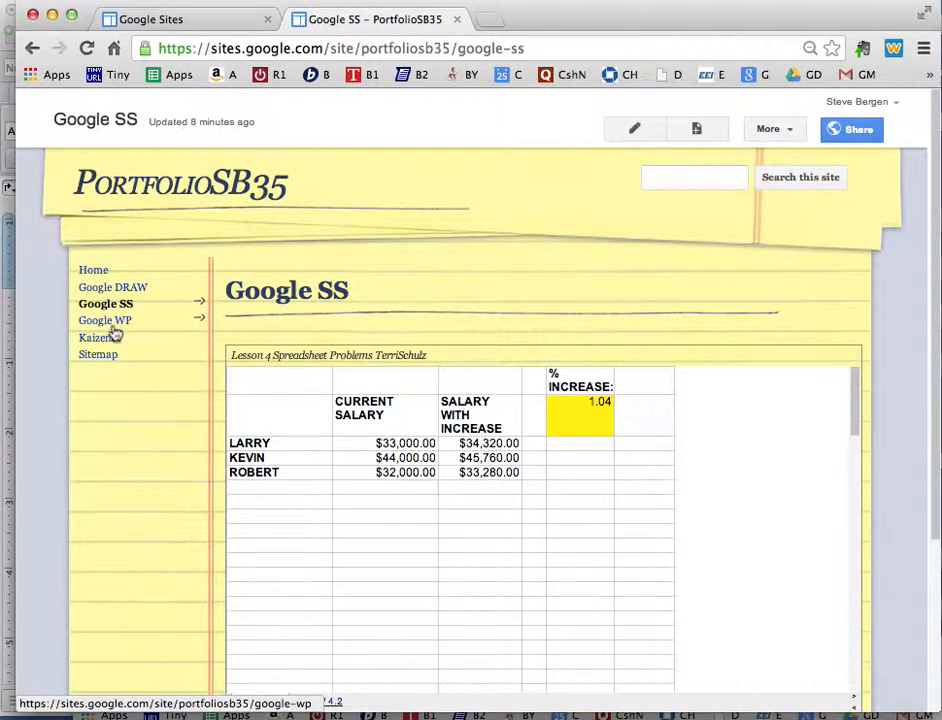
View the Kaizena page, change the site's base theme to Desert Panel in the site management settings, and save the change.
{"action": "left_click", "coordinate": [113, 340]}
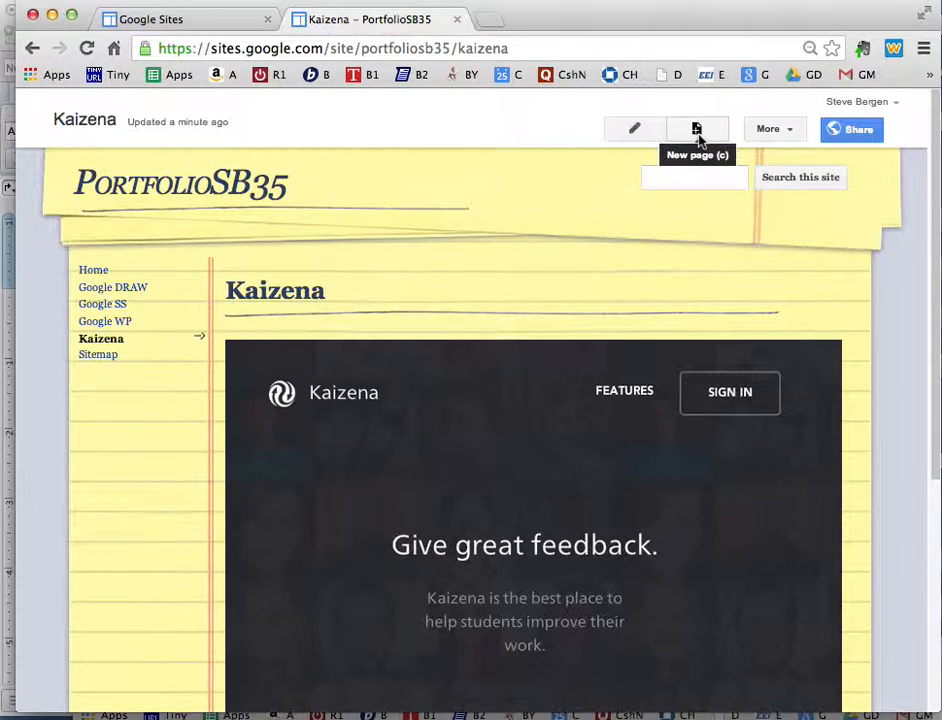
{"action": "left_click", "coordinate": [790, 131]}
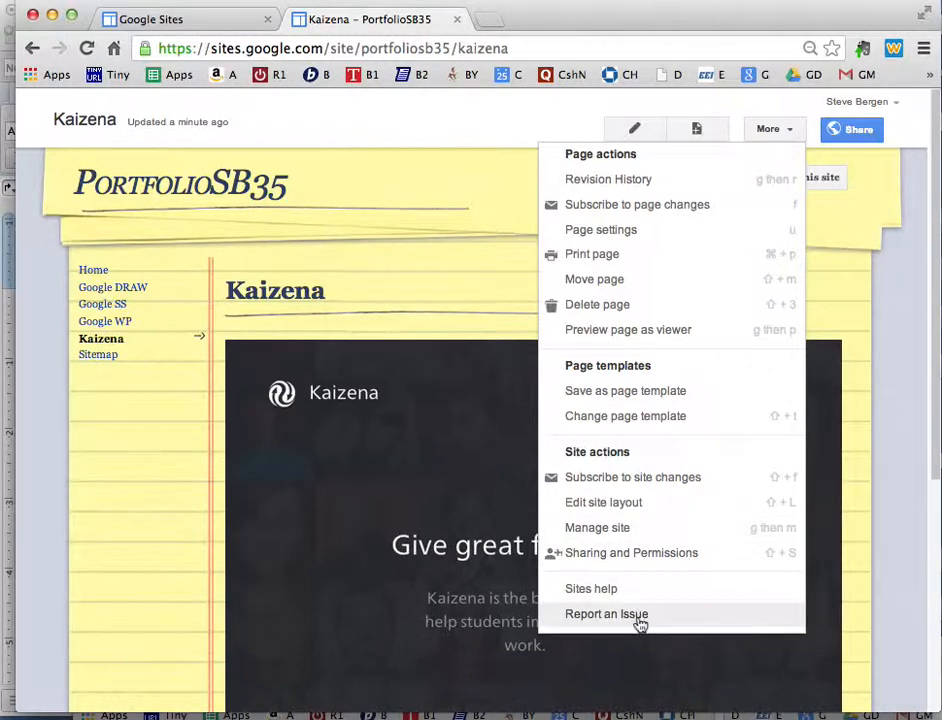
{"action": "left_click", "coordinate": [622, 530]}
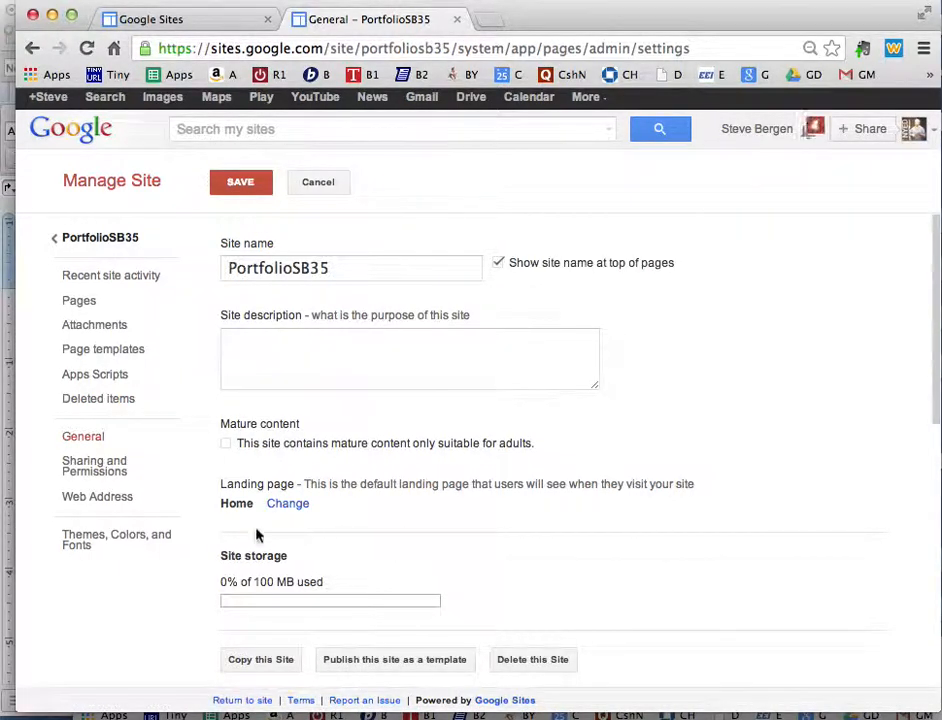
{"action": "left_click", "coordinate": [138, 541]}
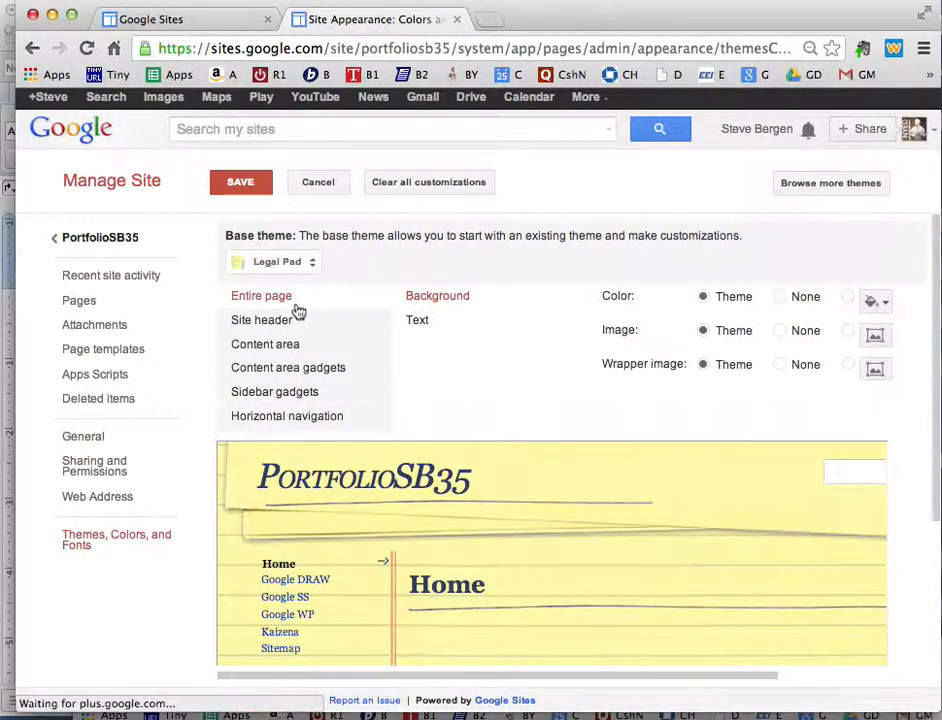
{"action": "left_click", "coordinate": [308, 263]}
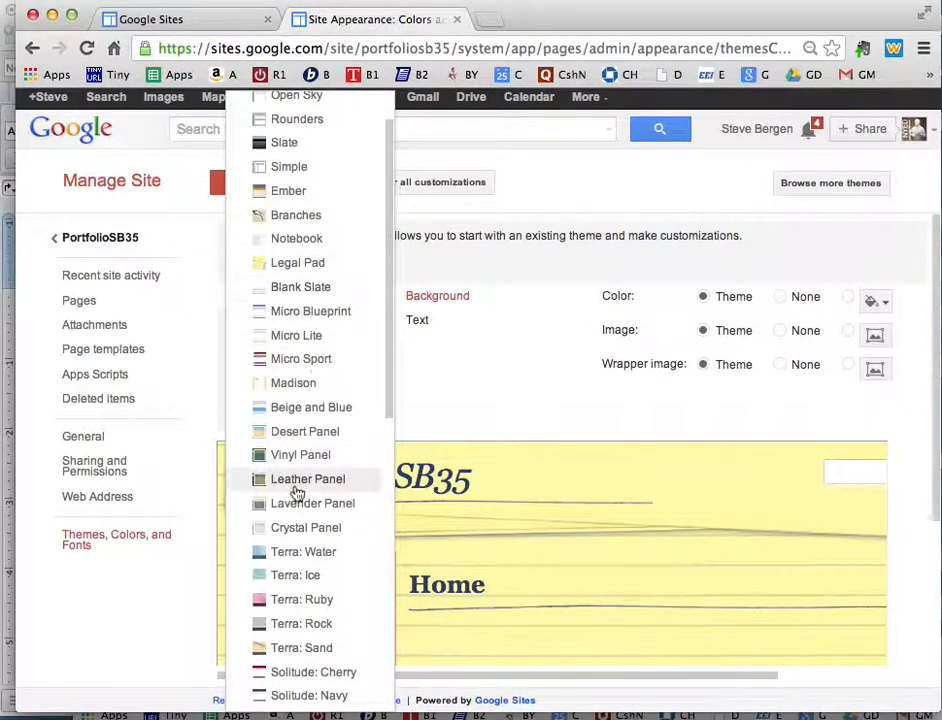
{"action": "left_click", "coordinate": [305, 433]}
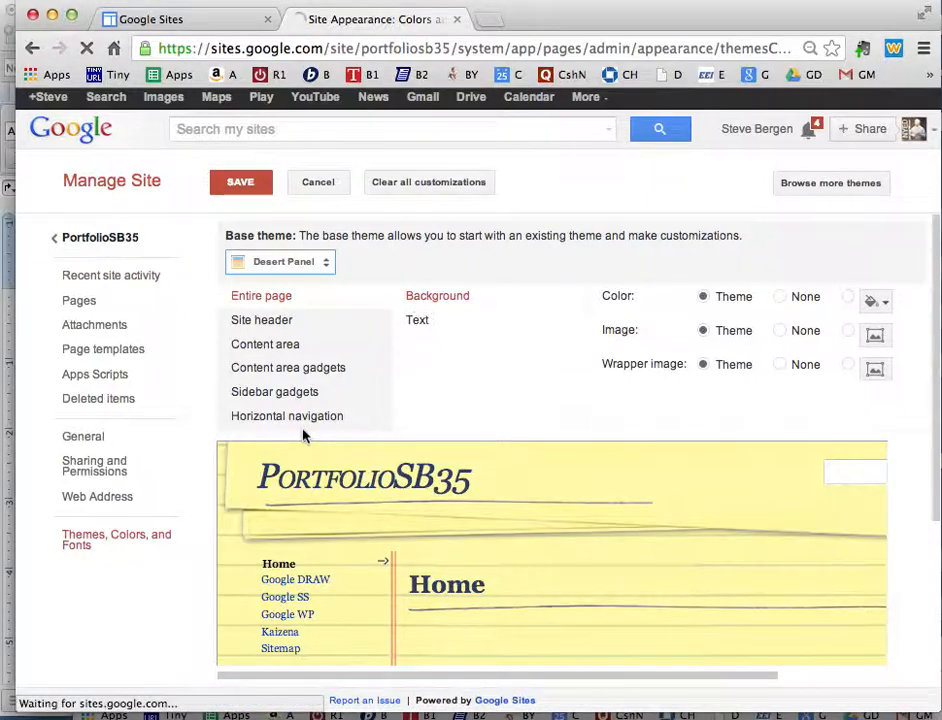
{"action": "left_click", "coordinate": [258, 187]}
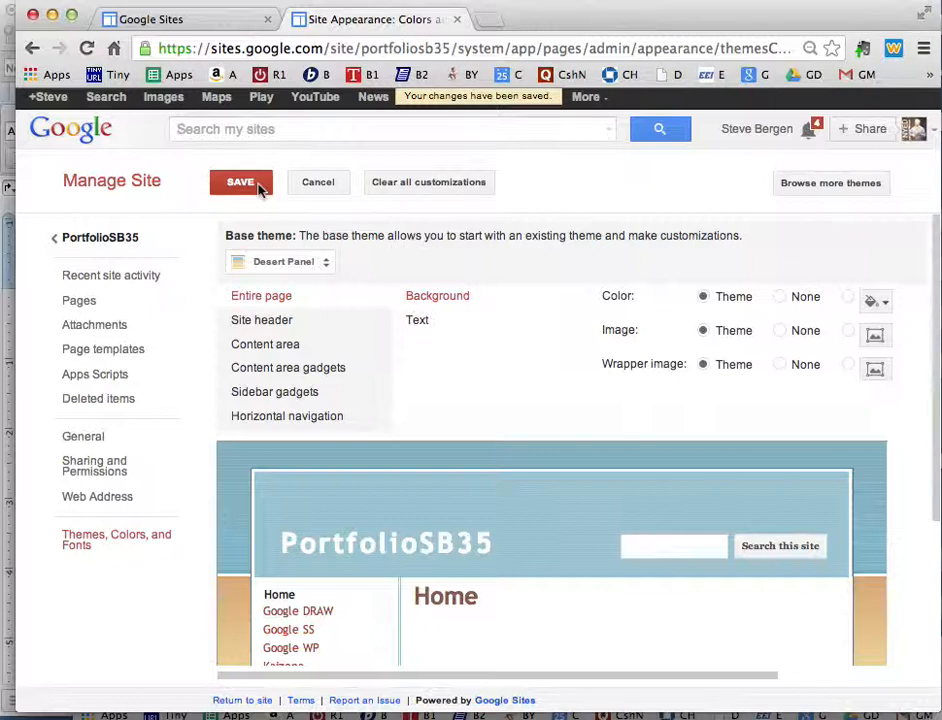
Return to the PortfolioSB35 home page to view the Desert Panel theme, and switch to the SB Video Template.docx document in Word.
{"action": "left_click", "coordinate": [120, 242]}
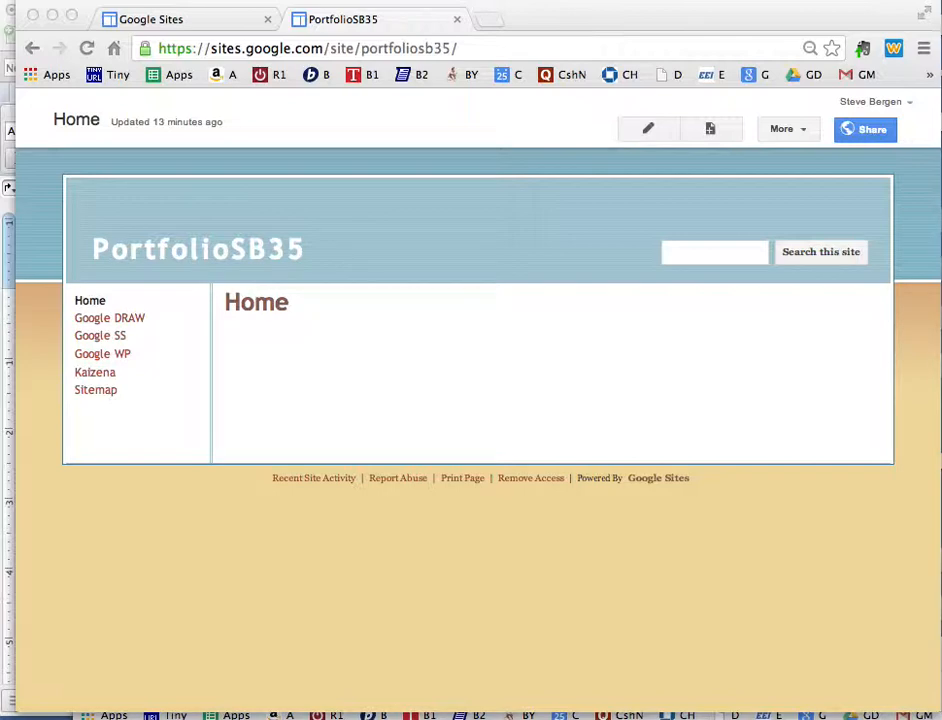
{"action": "key", "text": "super+Tab"}
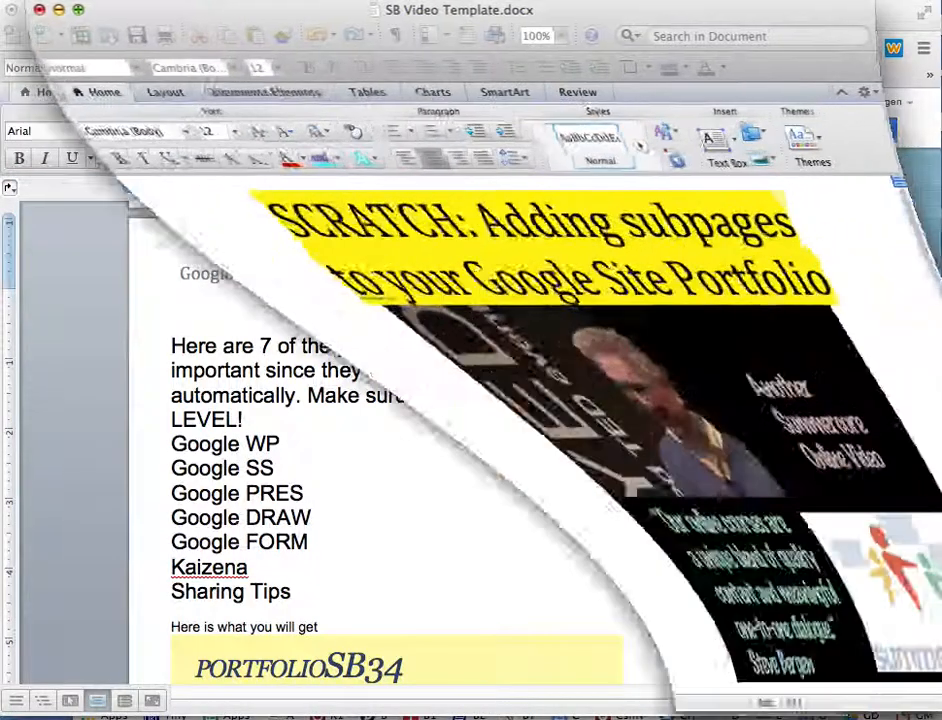